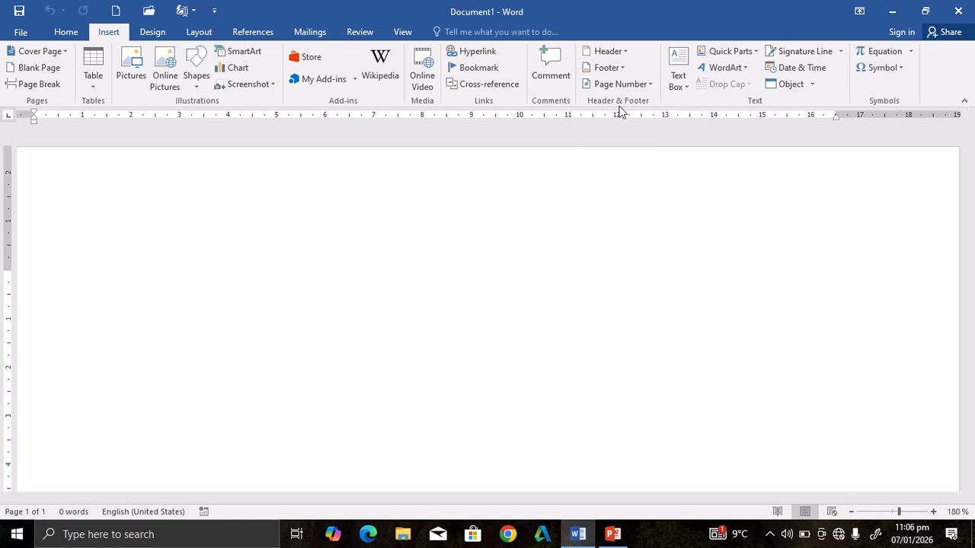
{"action": "left_click", "coordinate": [618, 52]}
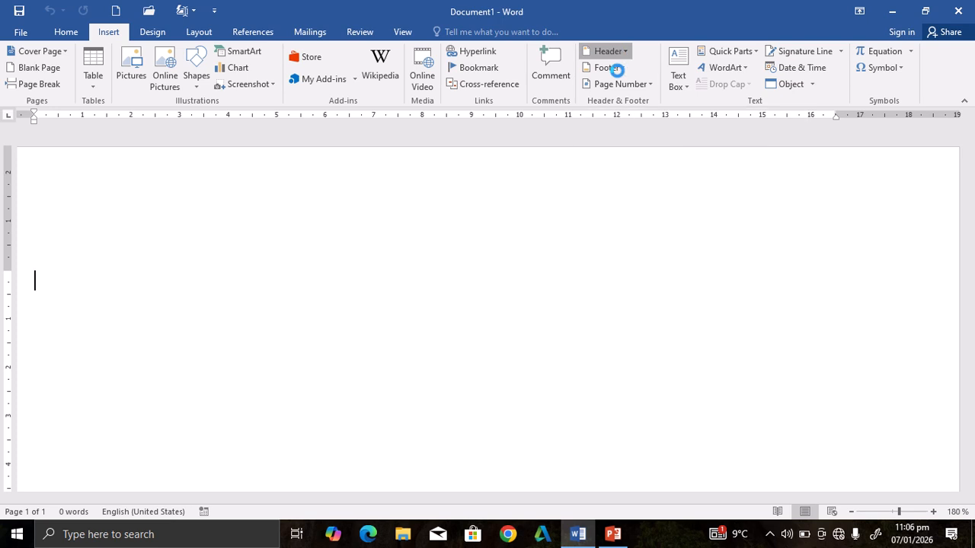
{"action": "left_click", "coordinate": [468, 252]}
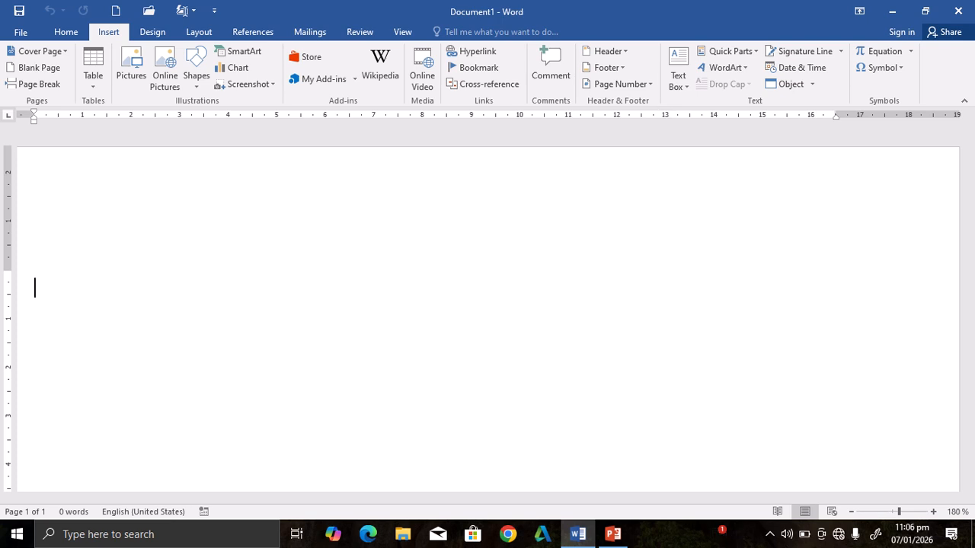
{"action": "key", "text": "Return"}
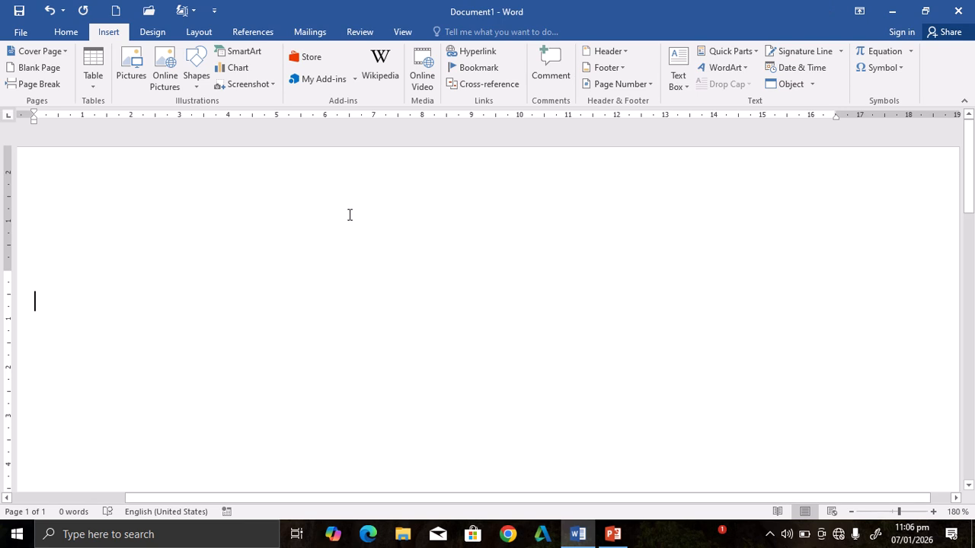
{"action": "key", "text": "BackSpace"}
{"action": "scroll", "coordinate": [308, 199], "scroll_direction": "down", "scroll_amount": 4, "text": "ctrl"}
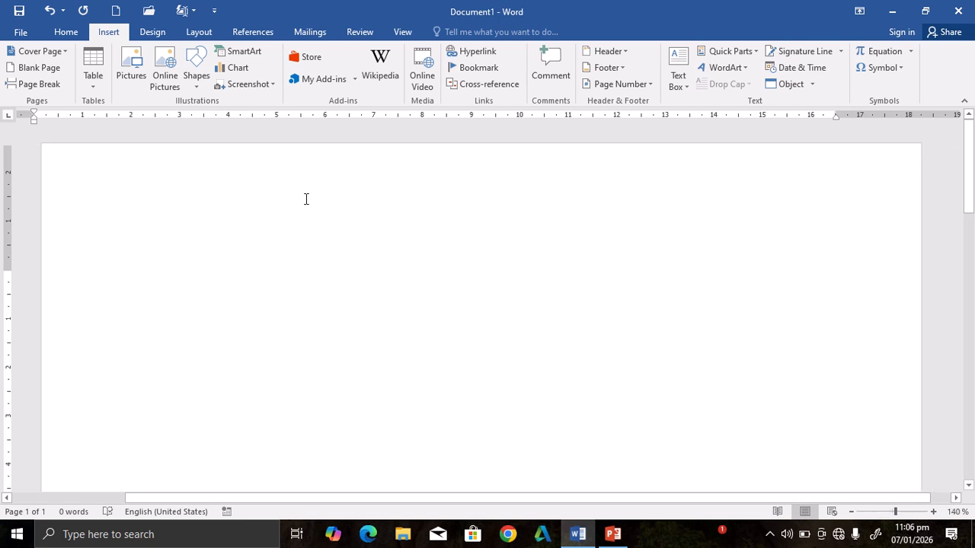
{"action": "scroll", "coordinate": [306, 199], "scroll_direction": "up", "scroll_amount": 2, "text": "ctrl"}
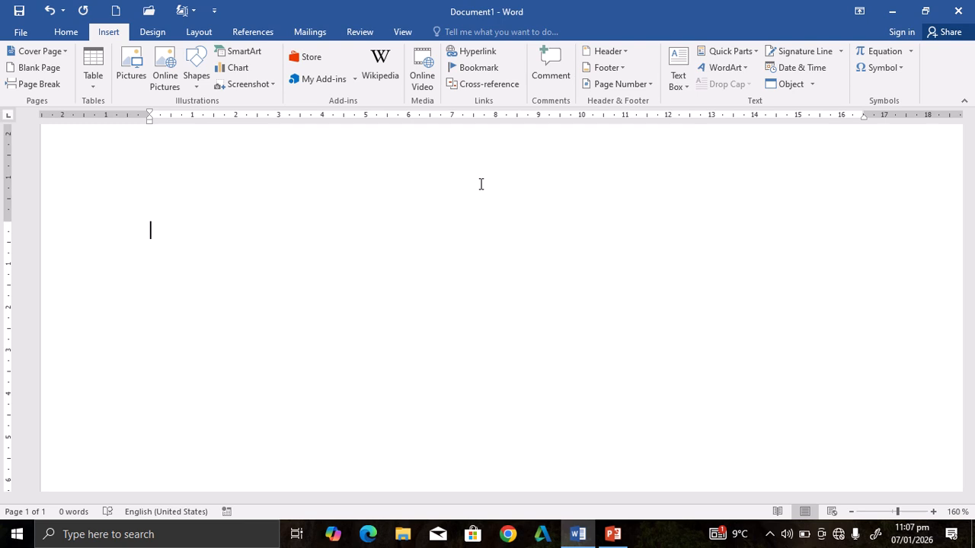
{"action": "left_click", "coordinate": [612, 51]}
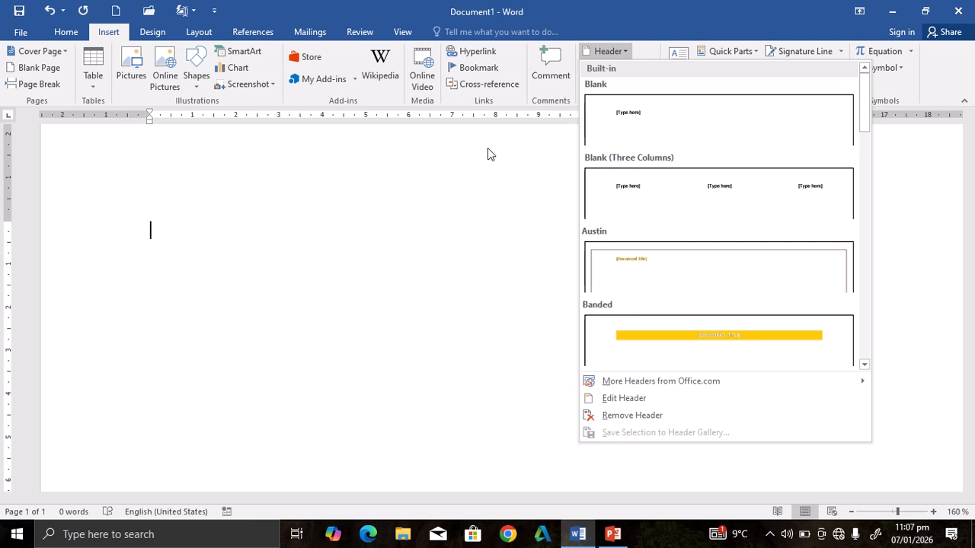
{"action": "left_click", "coordinate": [488, 147]}
{"action": "left_click", "coordinate": [613, 51]}
{"action": "left_click", "coordinate": [467, 253]}
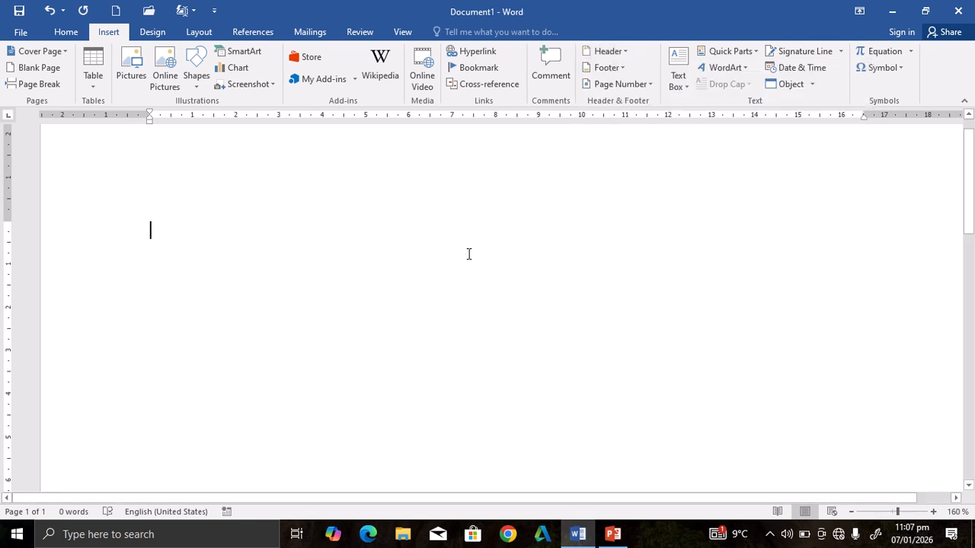
{"action": "left_click", "coordinate": [609, 55]}
{"action": "left_click", "coordinate": [422, 276]}
{"action": "left_click", "coordinate": [610, 54]}
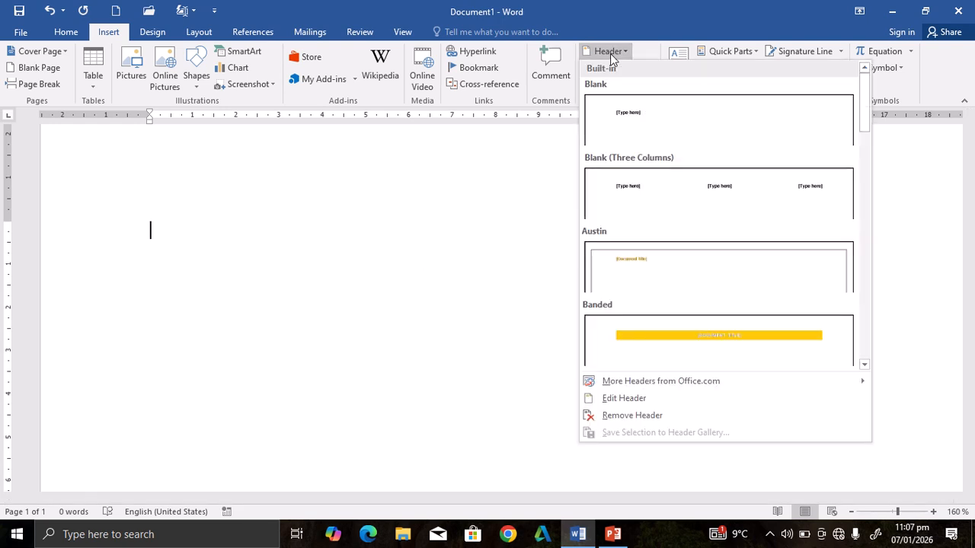
{"action": "left_click", "coordinate": [455, 236]}
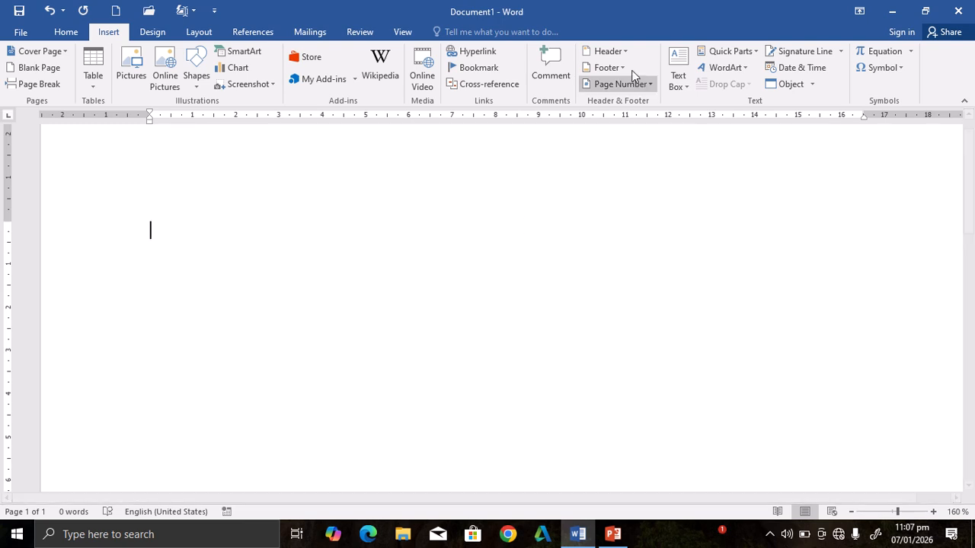
Step: Add a Blank header containing the text "Unit no 1" and return to the document body
{"action": "left_click", "coordinate": [612, 52]}
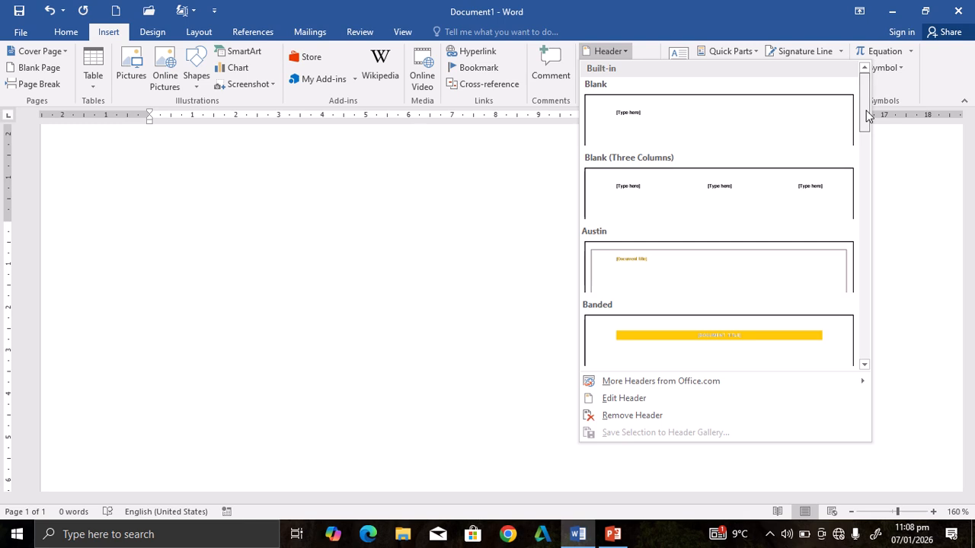
{"action": "mouse_move", "coordinate": [865, 117]}
{"action": "left_mouse_down"}
{"action": "mouse_move", "coordinate": [868, 170]}
{"action": "mouse_move", "coordinate": [872, 112]}
{"action": "left_mouse_up"}
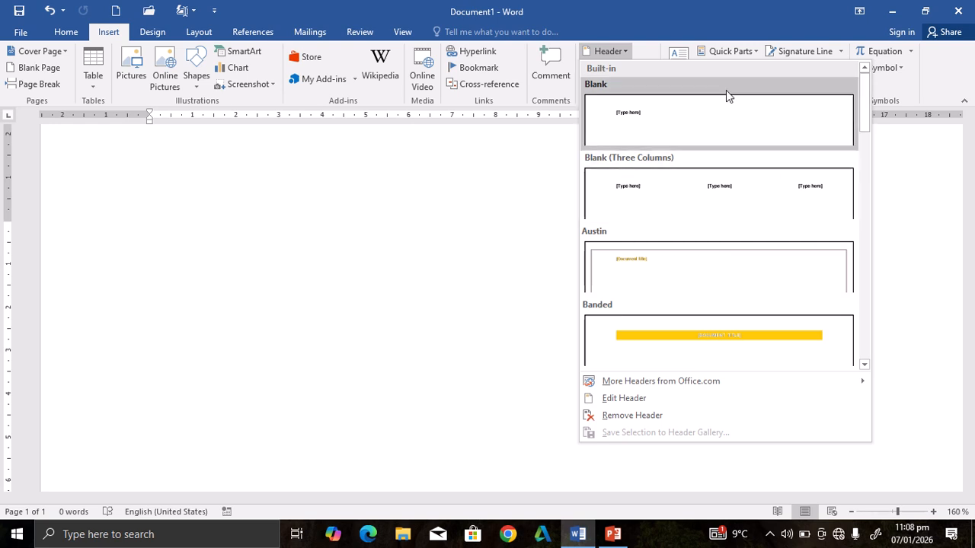
{"action": "left_click", "coordinate": [691, 119]}
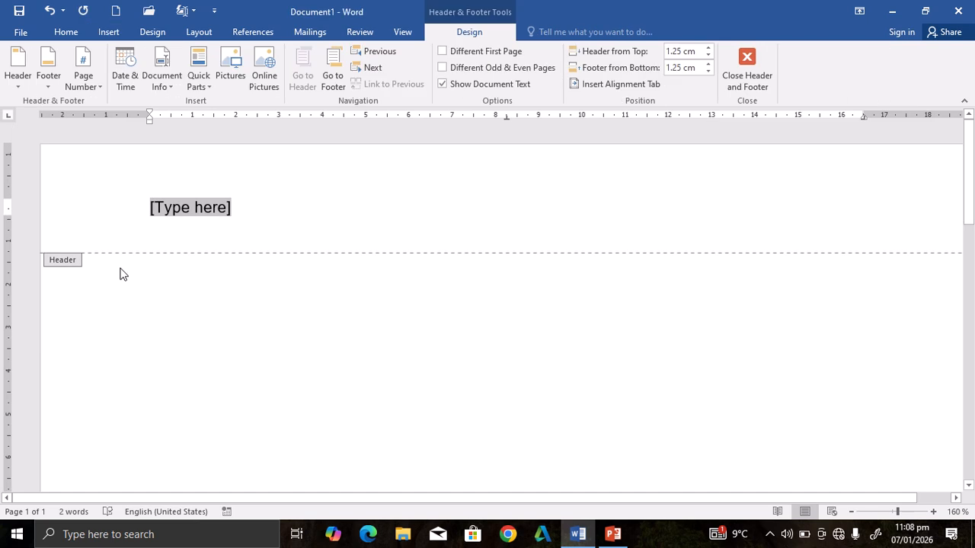
{"action": "key", "text": "Delete"}
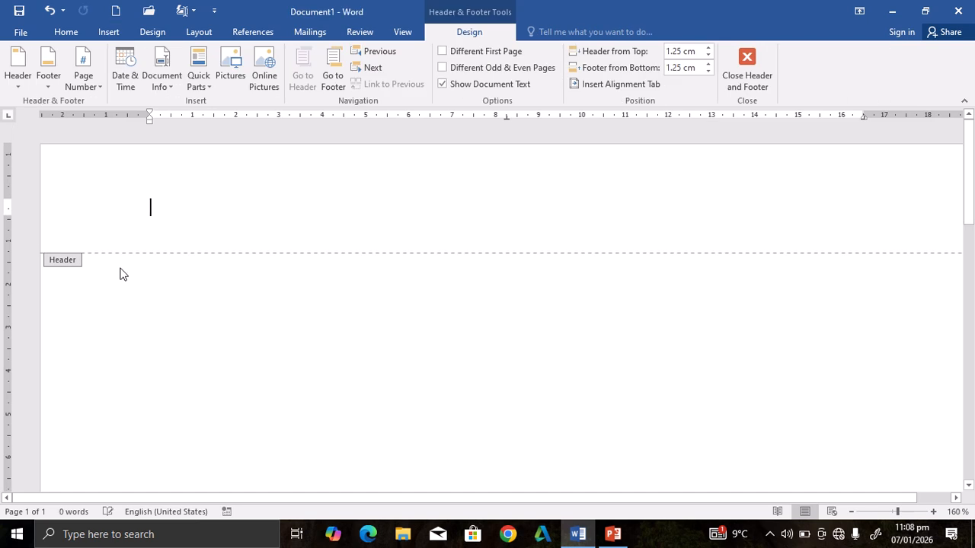
{"action": "type", "text": "Unit "}
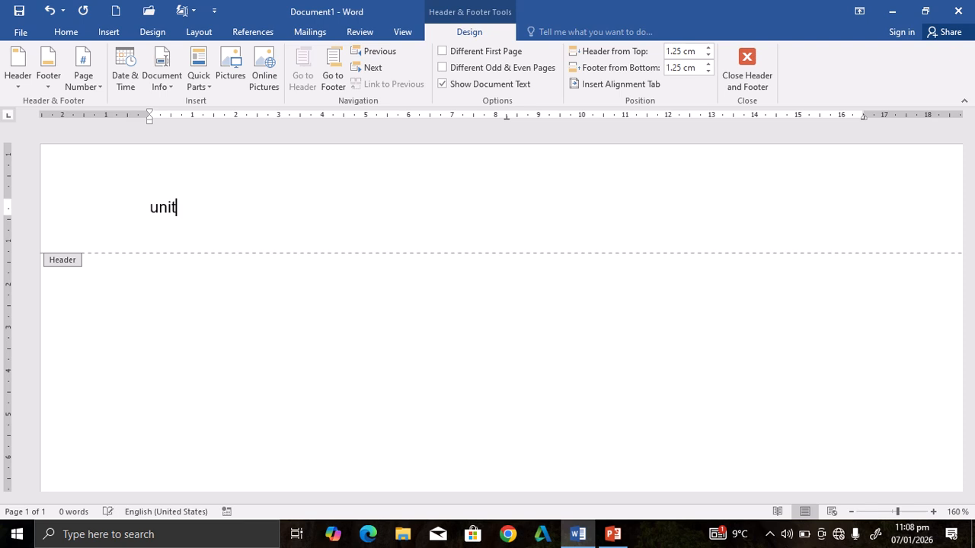
{"action": "type", "text": "no 1"}
{"action": "left_click", "coordinate": [764, 67]}
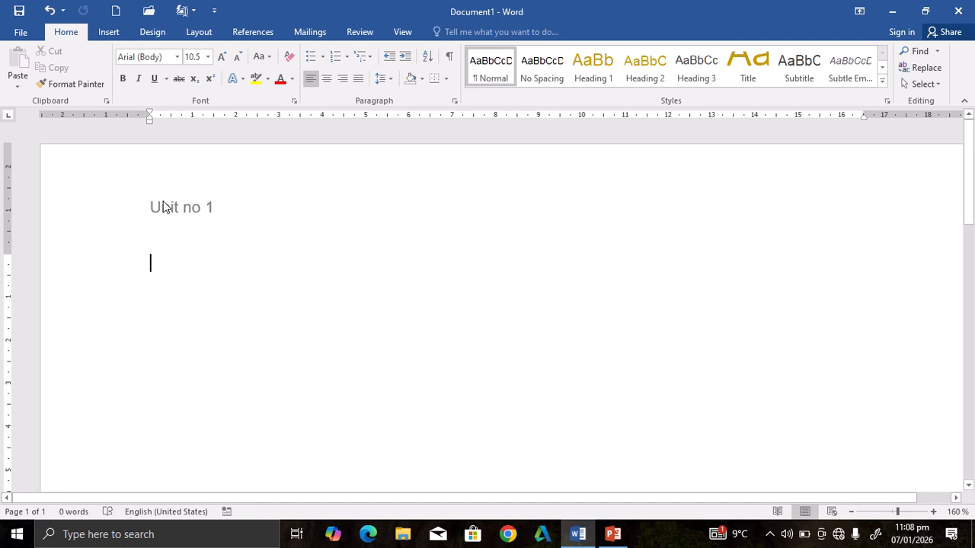
Step: Fill the document body with 120 paragraphs of sample text using =rand(120)
{"action": "double_click", "coordinate": [241, 266]}
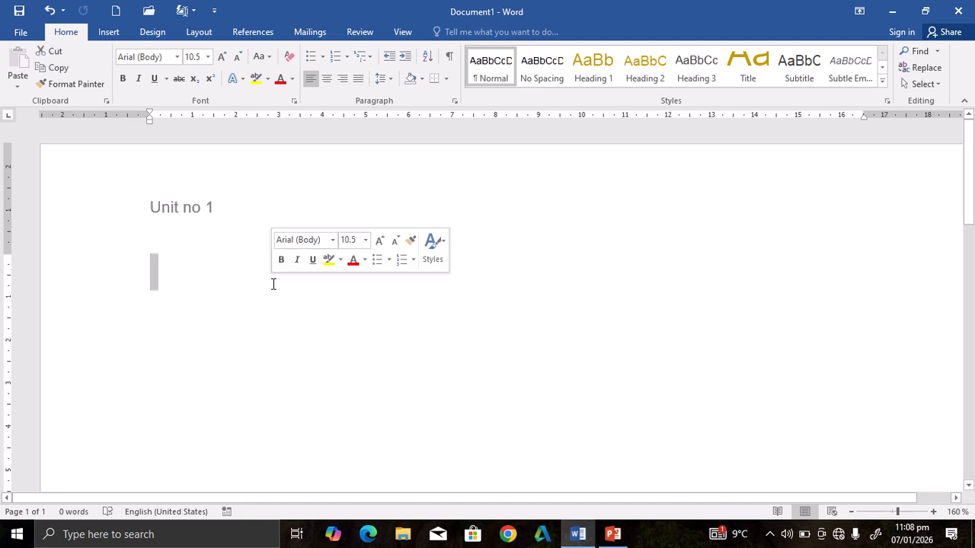
{"action": "type", "text": "=rand"}
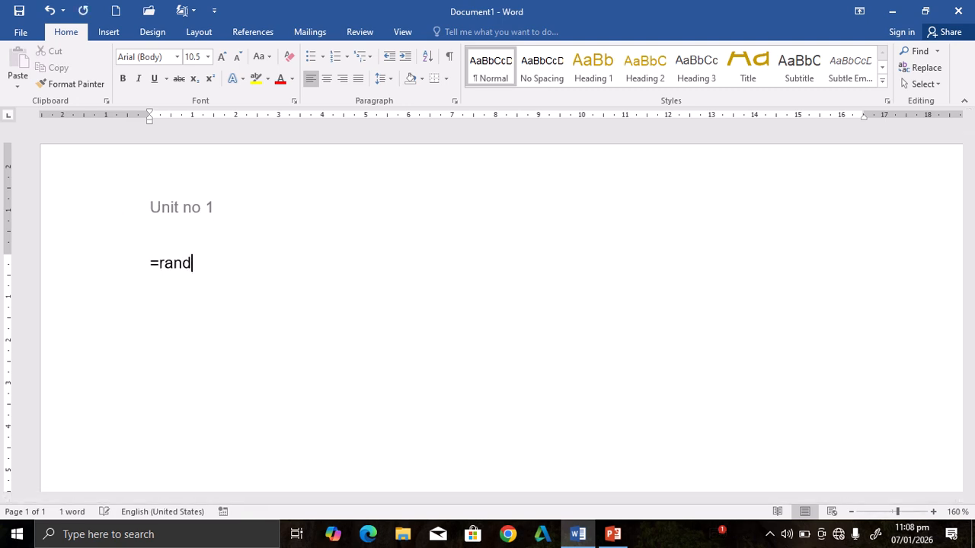
{"action": "type", "text": "()"}
{"action": "key", "text": "Left"}
{"action": "type", "text": "120"}
{"action": "key", "text": "Right"}
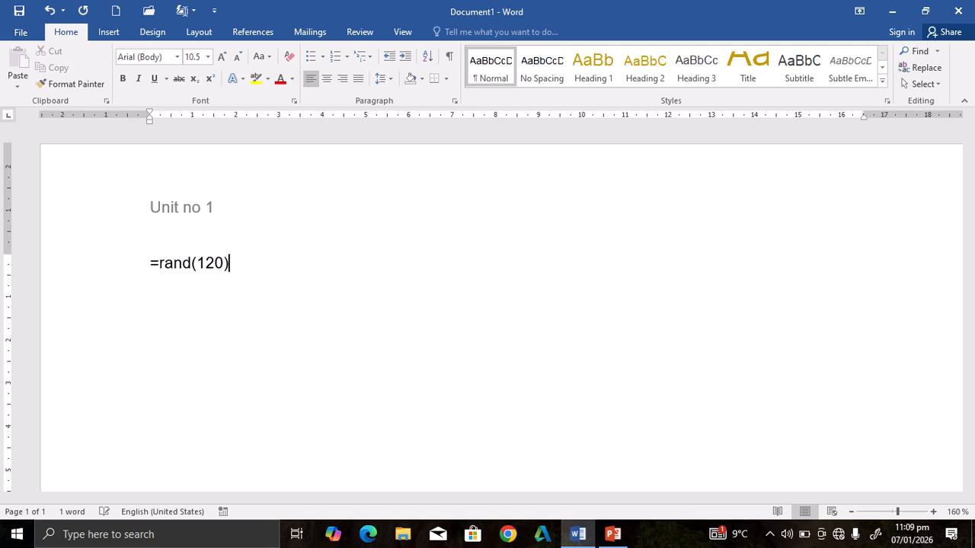
{"action": "key", "text": "Return"}
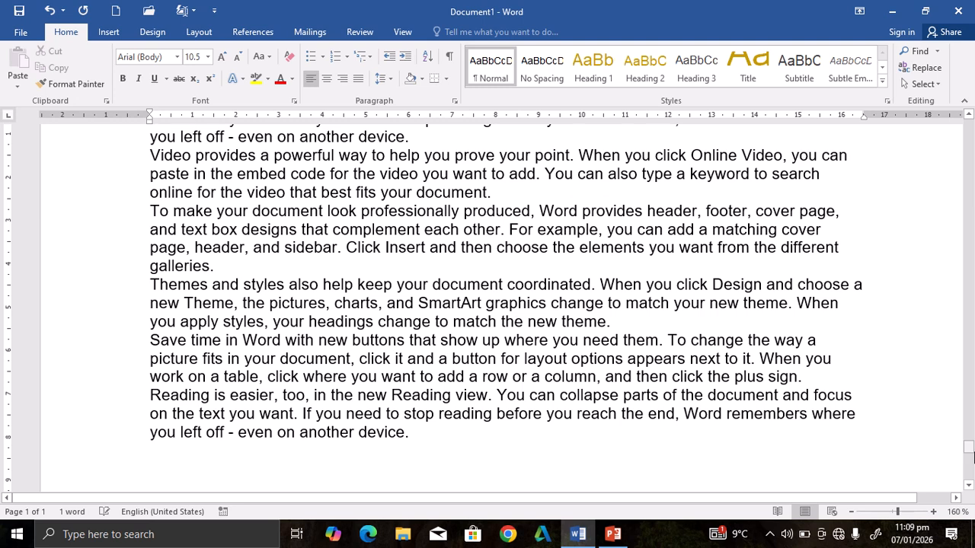
Step: Replace the document's header with the built-in Blank (Three Columns) header
{"action": "left_click_drag", "start_coordinate": [969, 451], "coordinate": [967, 122]}
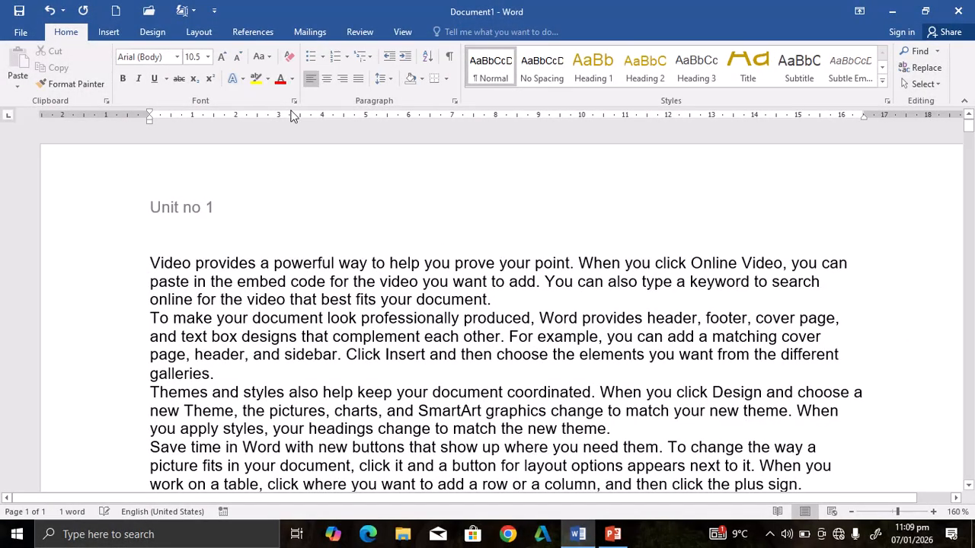
{"action": "left_click", "coordinate": [108, 32]}
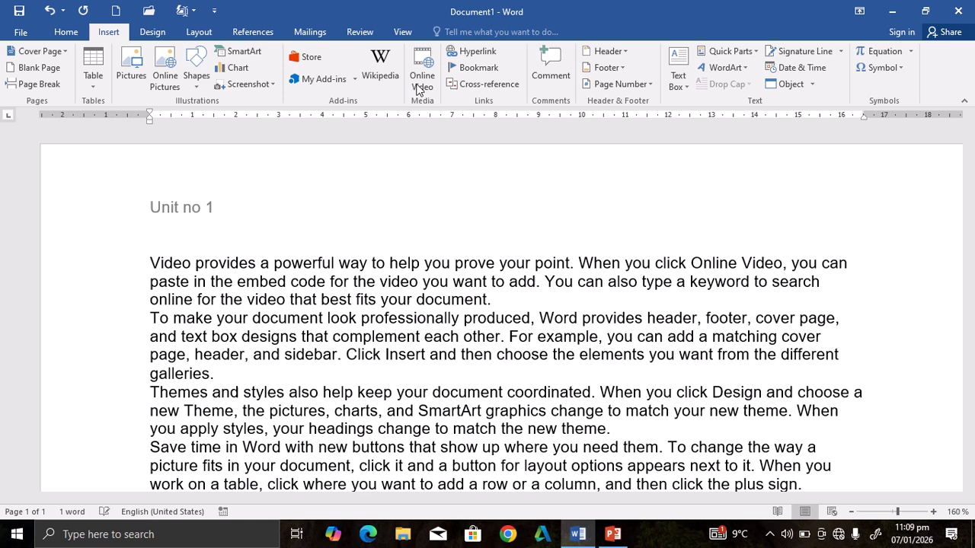
{"action": "left_click", "coordinate": [601, 52]}
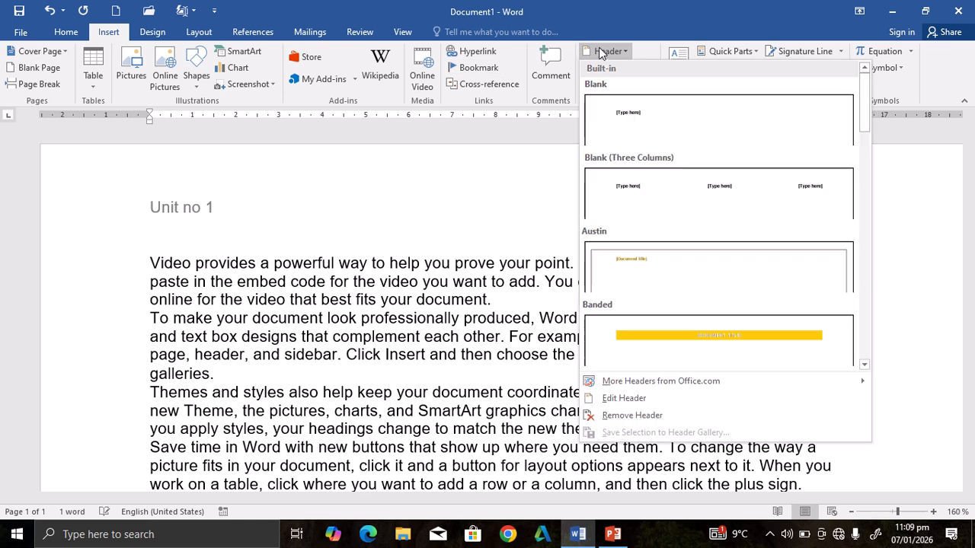
{"action": "left_click", "coordinate": [674, 211]}
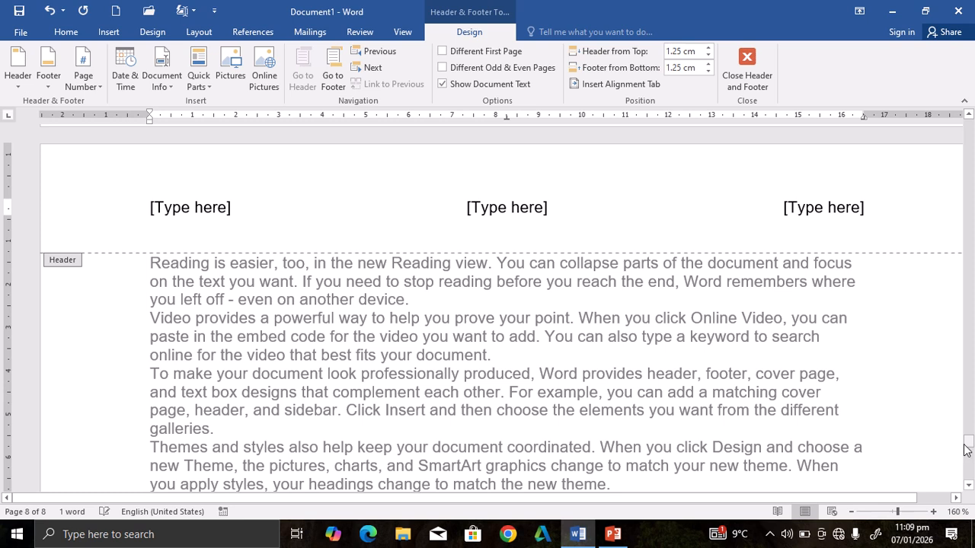
Step: Replace the left header placeholder with "Unit no 1"
{"action": "left_click_drag", "start_coordinate": [970, 446], "coordinate": [970, 402]}
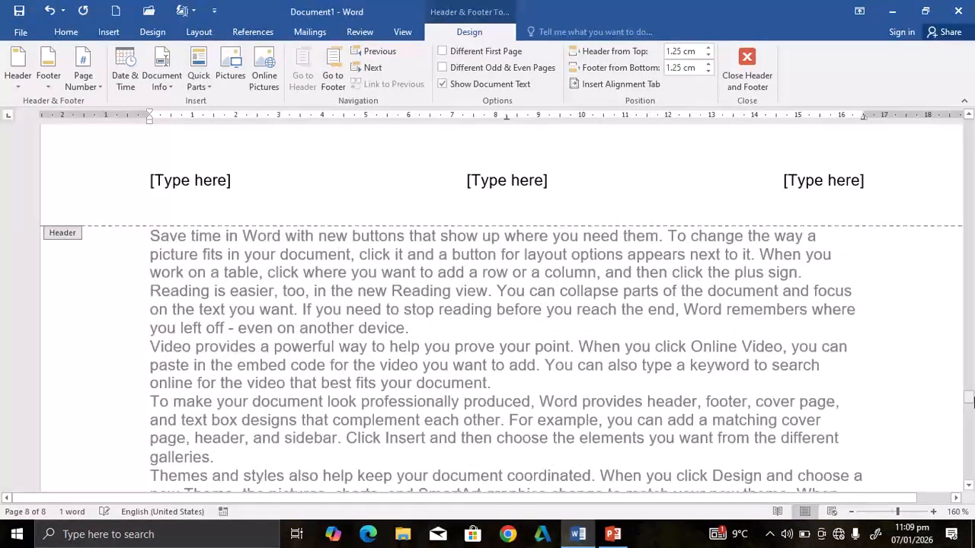
{"action": "left_click", "coordinate": [227, 181]}
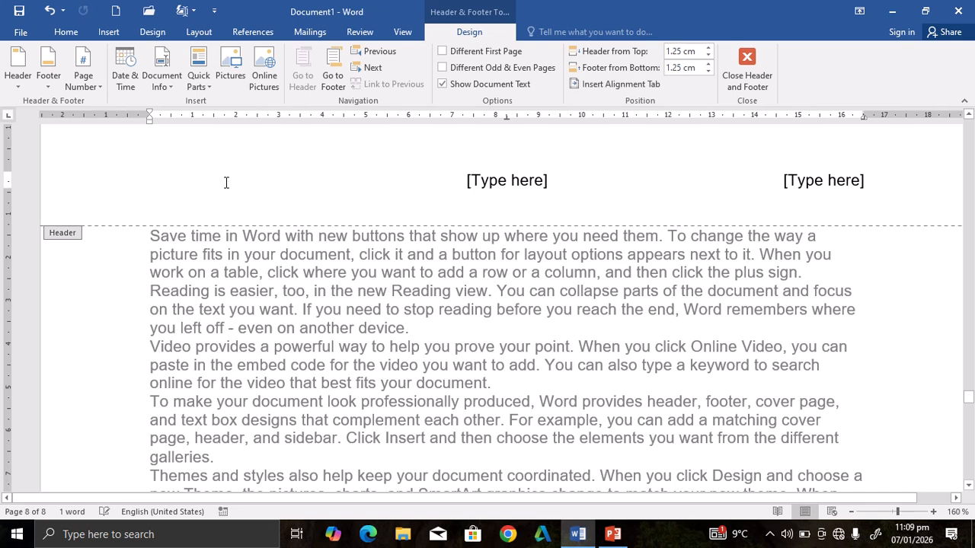
{"action": "type", "text": "unit "}
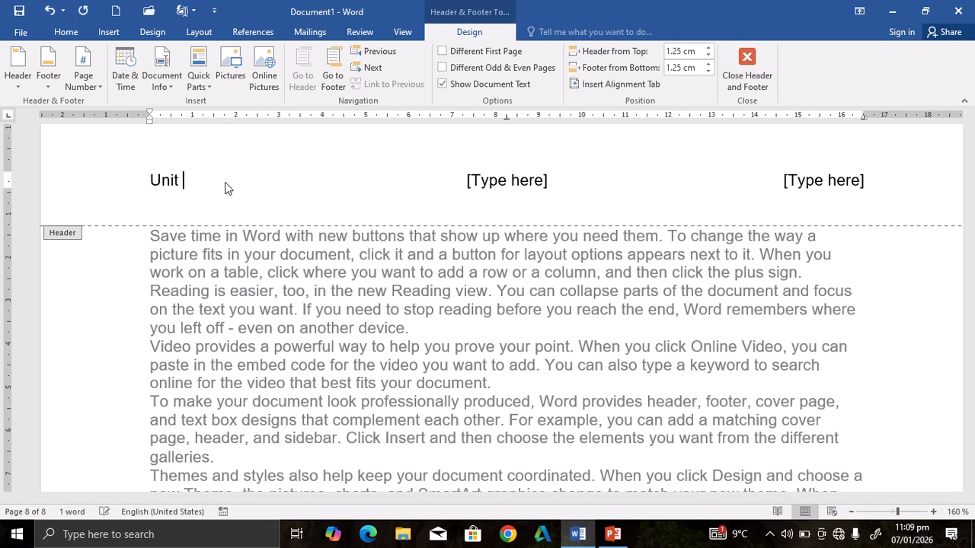
{"action": "type", "text": "no 1"}
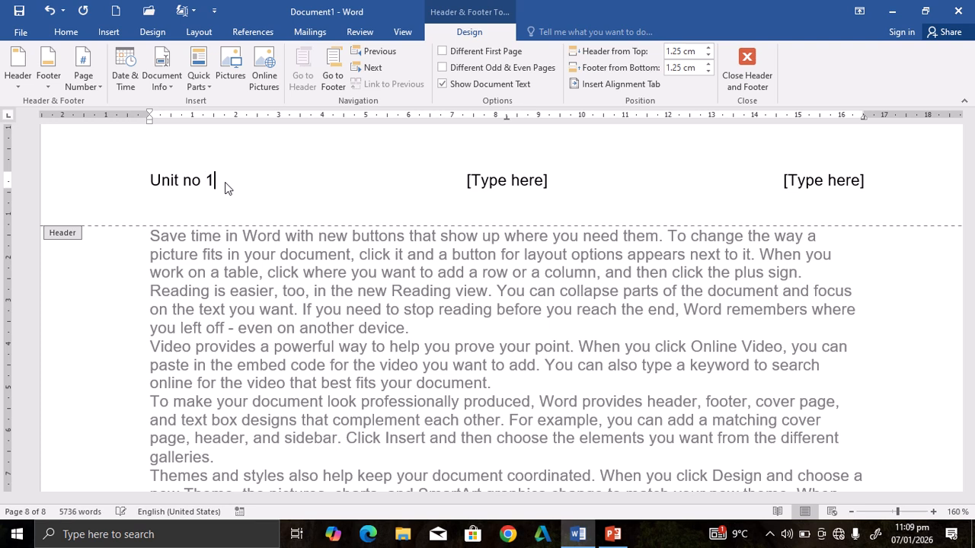
Step: Replace the center header placeholder with "cell biology" and delete the right header placeholder
{"action": "left_click", "coordinate": [529, 181]}
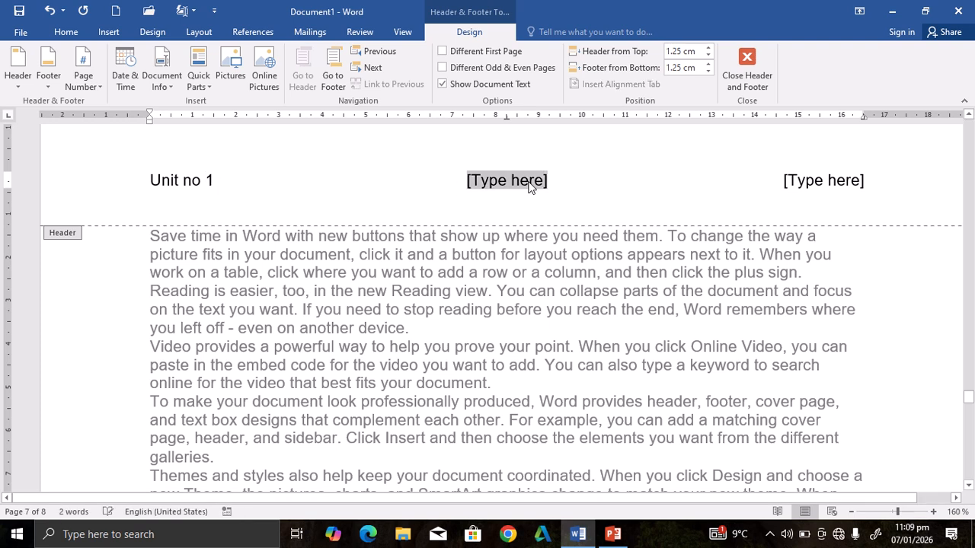
{"action": "key", "text": "Delete"}
{"action": "type", "text": "c"}
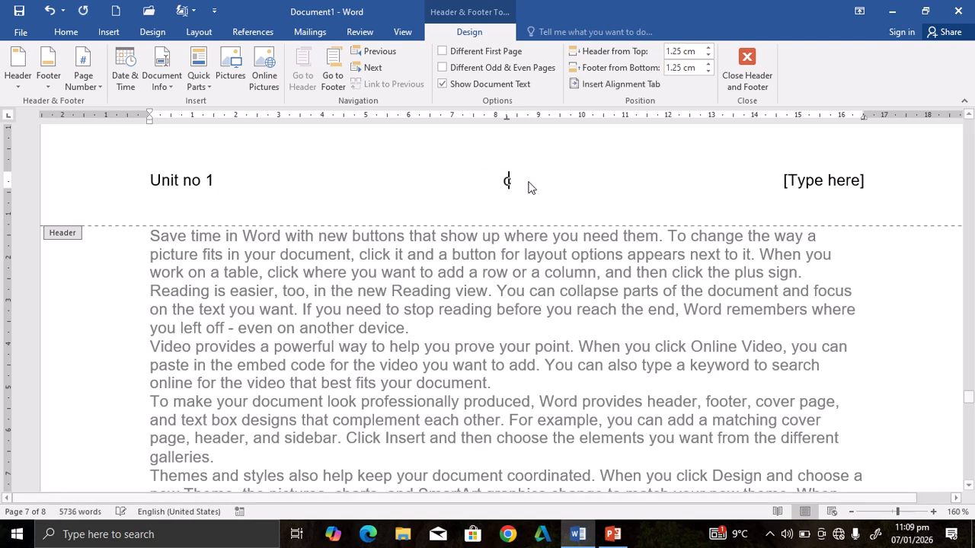
{"action": "type", "text": "el"}
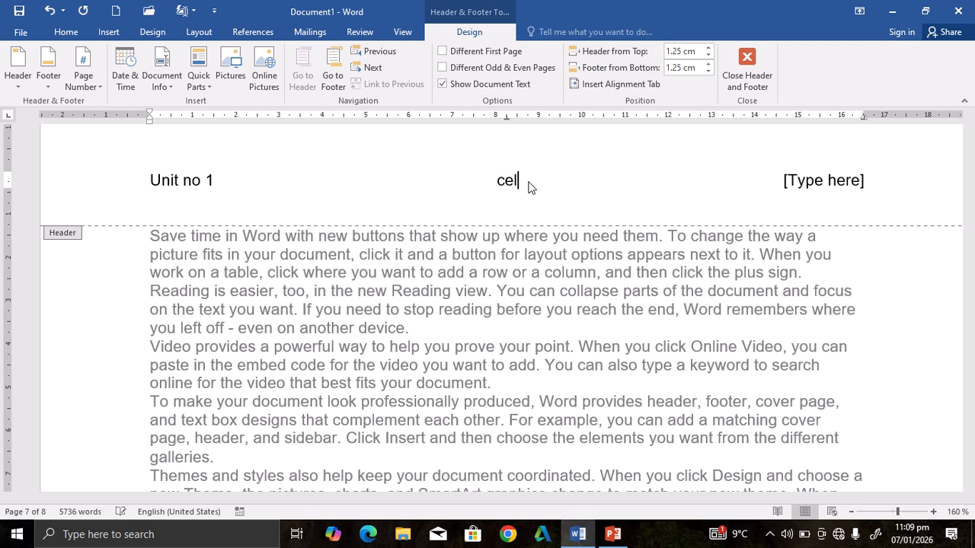
{"action": "type", "text": "l biology"}
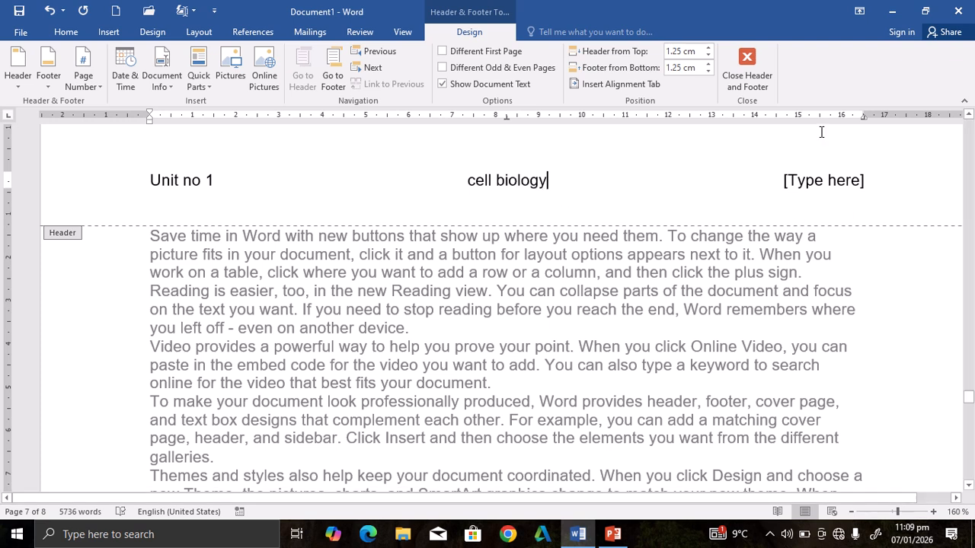
{"action": "left_click", "coordinate": [858, 179]}
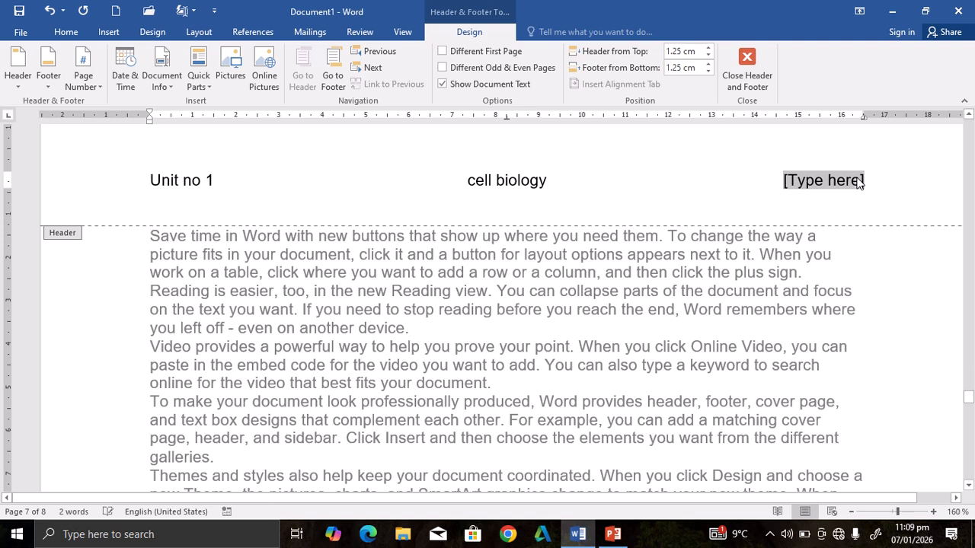
{"action": "key", "text": "Delete"}
{"action": "type", "text": "date"}
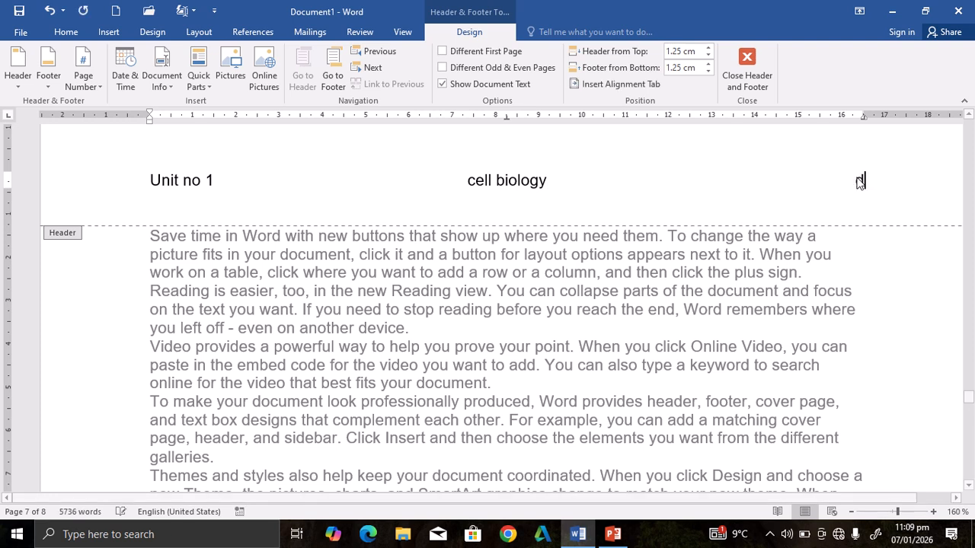
{"action": "key", "text": "BackSpace"}
{"action": "key", "text": "BackSpace"}
{"action": "key", "text": "BackSpace"}
{"action": "key", "text": "BackSpace"}
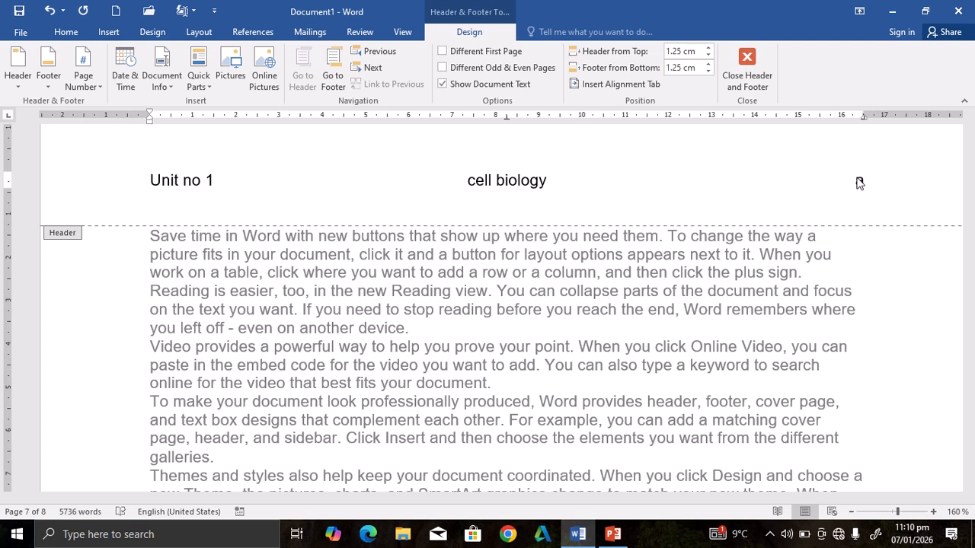
Step: Enter "author" followed by the author's name in the right column of the header, and close header editing
{"action": "type", "text": "hafeez"}
{"action": "left_click", "coordinate": [811, 179]}
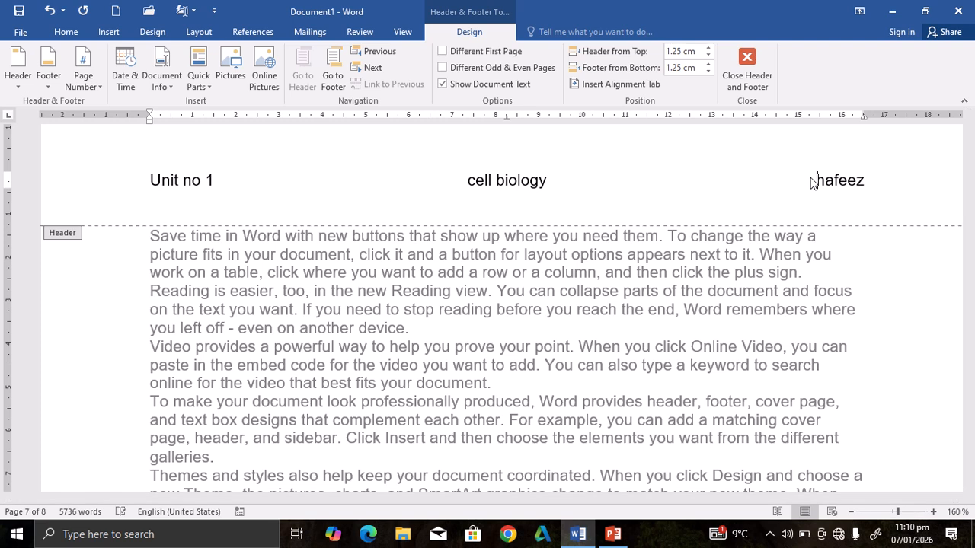
{"action": "type", "text": "author"}
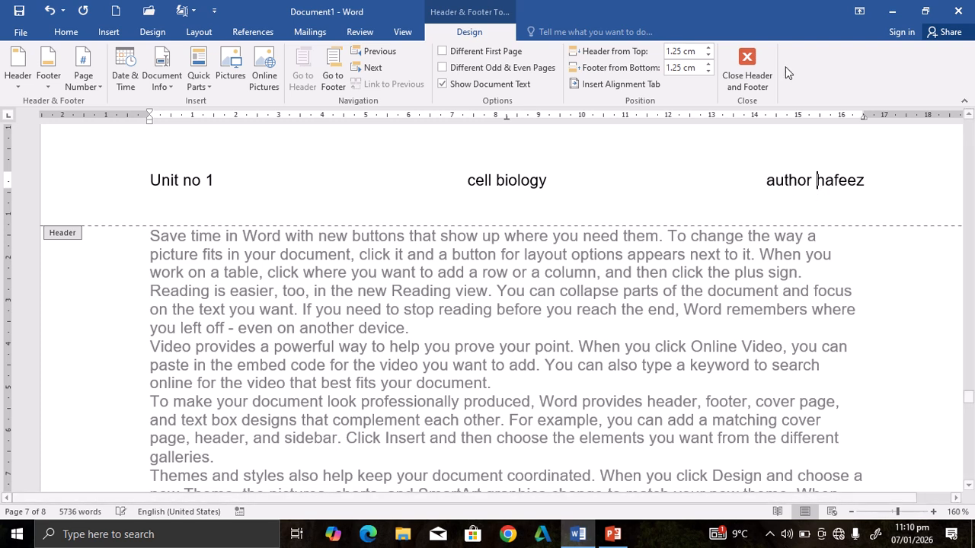
{"action": "left_click", "coordinate": [754, 69]}
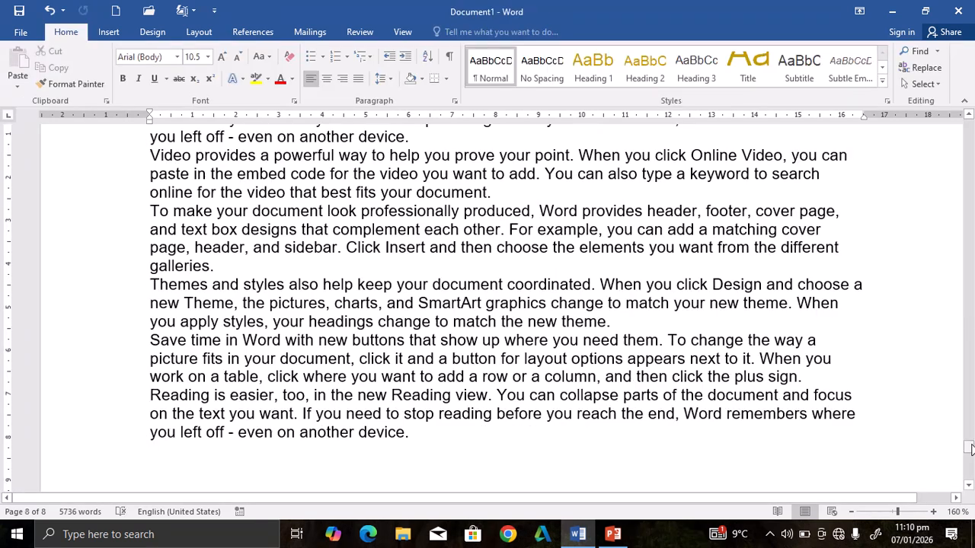
{"action": "left_click_drag", "start_coordinate": [970, 446], "coordinate": [961, 126]}
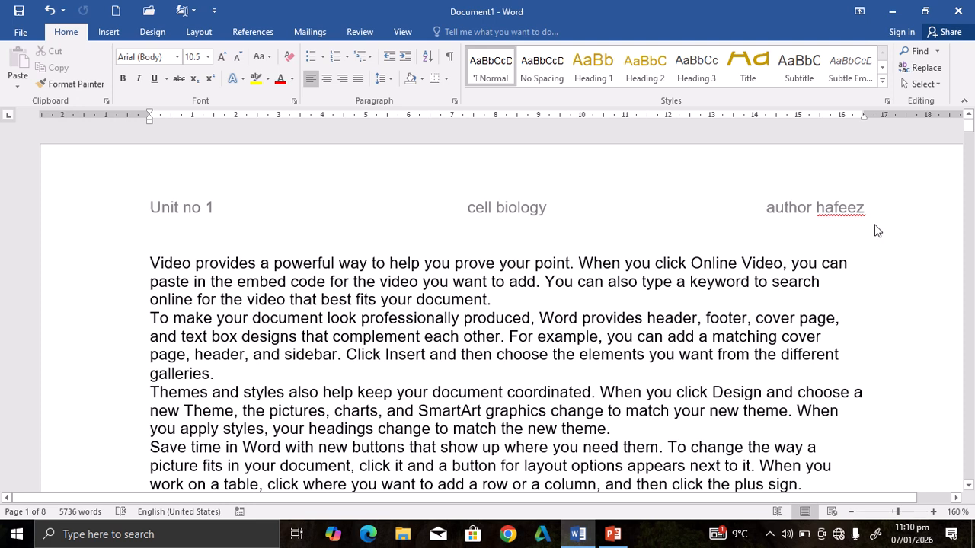
{"action": "mouse_move", "coordinate": [973, 145]}
{"action": "left_mouse_down"}
{"action": "mouse_move", "coordinate": [974, 238]}
{"action": "mouse_move", "coordinate": [973, 129]}
{"action": "left_mouse_up"}
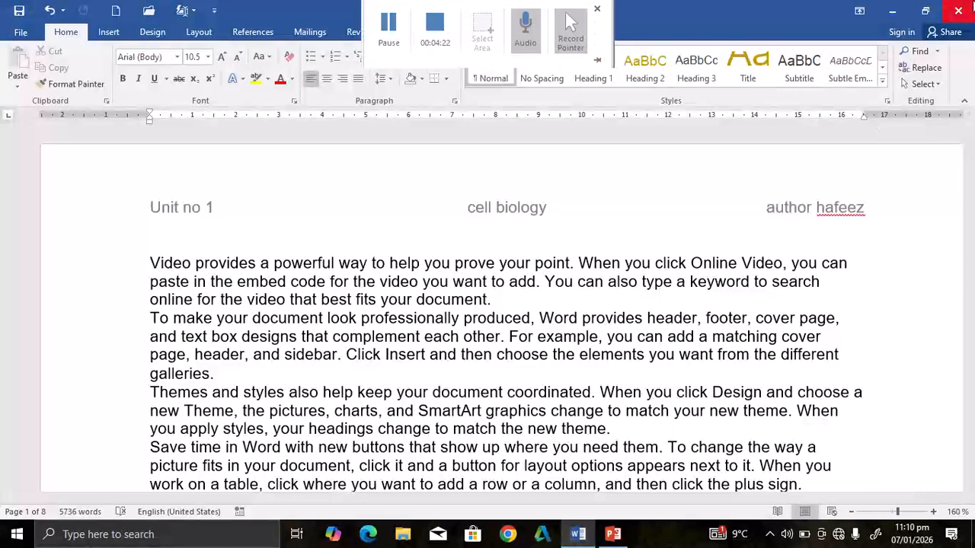
Step: Delete all the body text and remove the three-column header from the document
{"action": "key", "text": "ctrl+a"}
{"action": "key", "text": "Delete"}
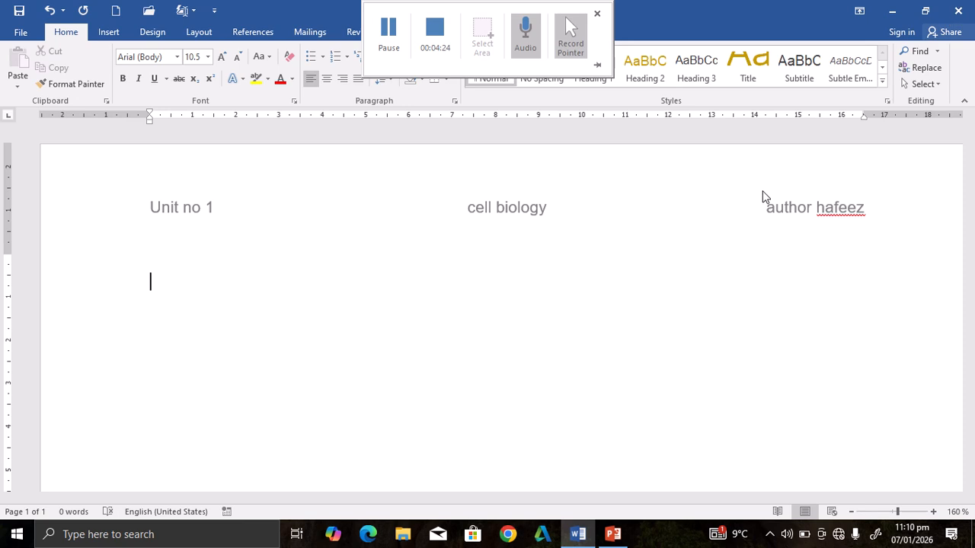
{"action": "double_click", "coordinate": [511, 204]}
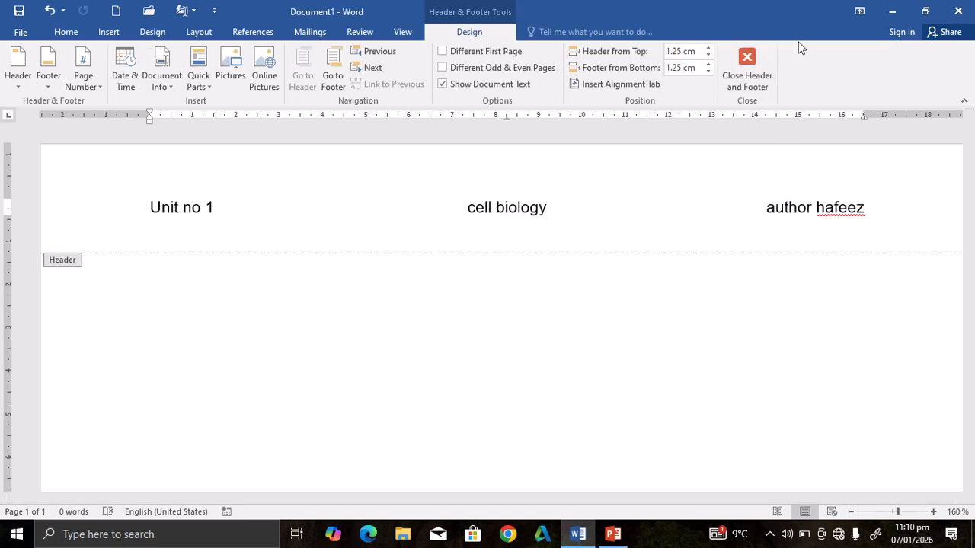
{"action": "left_click", "coordinate": [765, 70]}
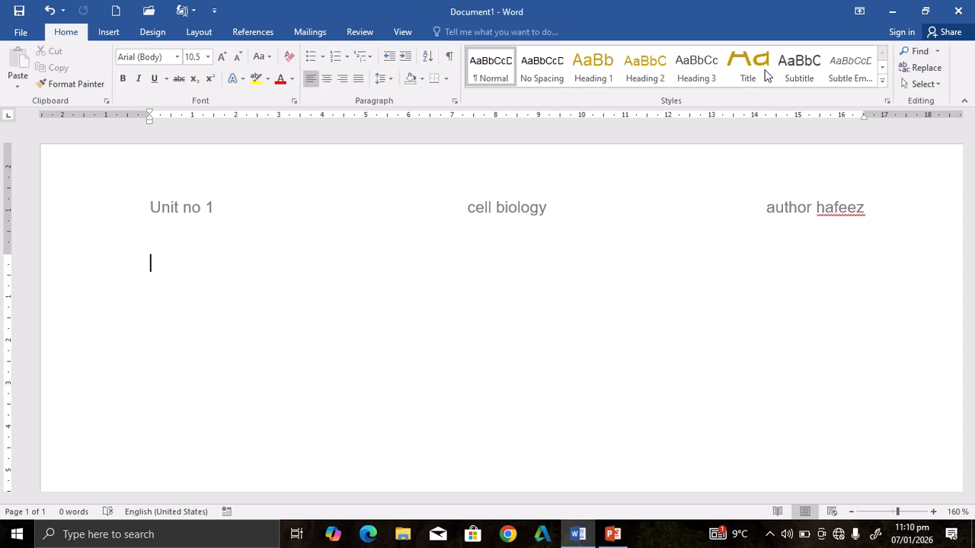
{"action": "left_click", "coordinate": [105, 34]}
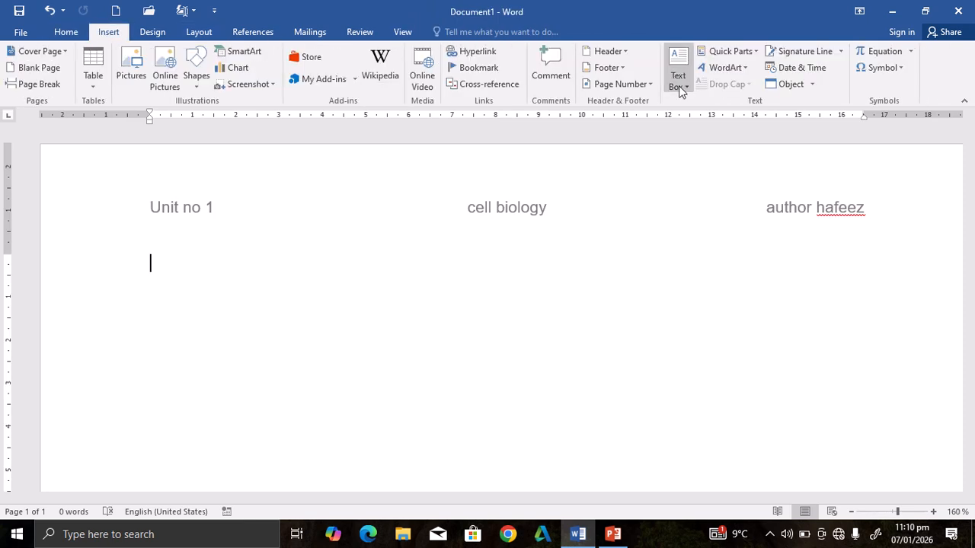
{"action": "left_click", "coordinate": [614, 54]}
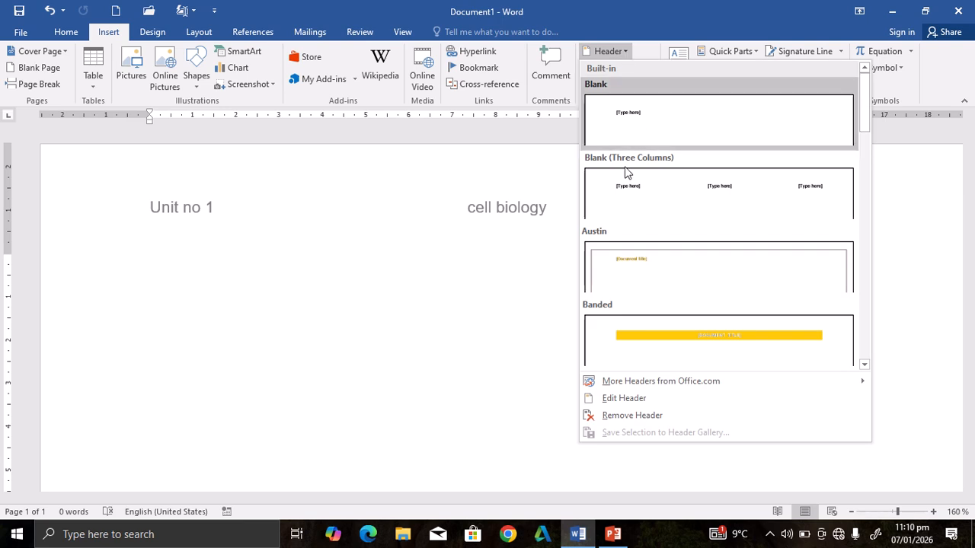
{"action": "left_click", "coordinate": [617, 416]}
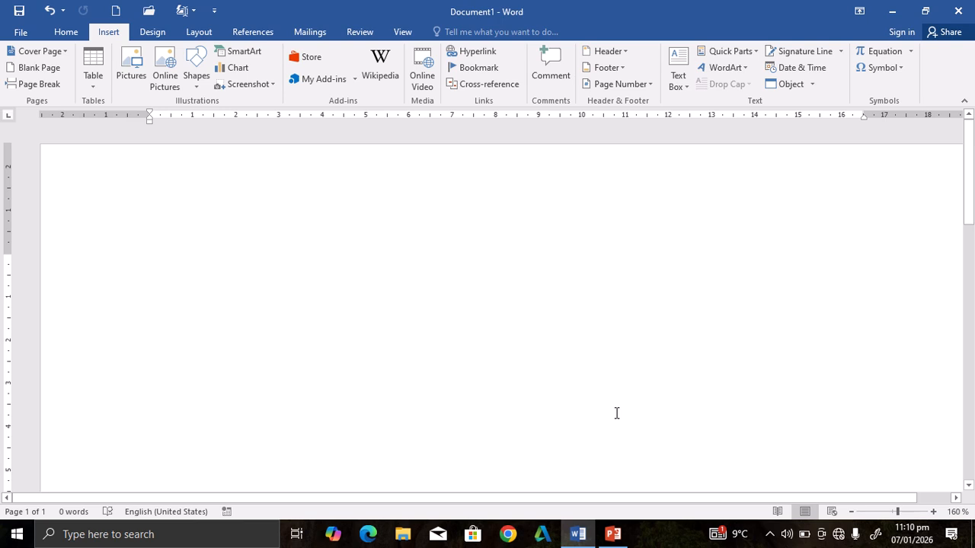
Step: Insert the built-in Blank footer and place the cursor in the empty header area of the page
{"action": "left_click", "coordinate": [602, 71]}
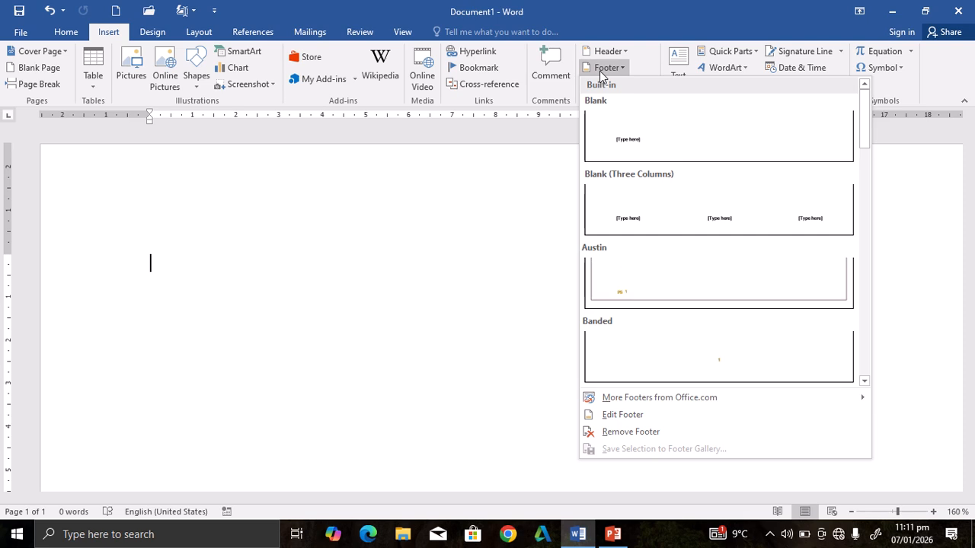
{"action": "left_click", "coordinate": [635, 128]}
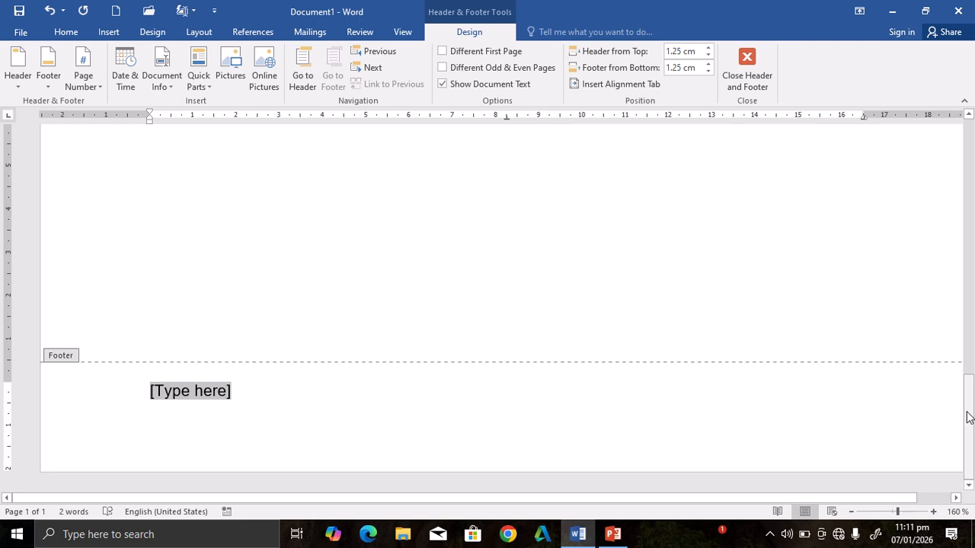
{"action": "scroll", "coordinate": [970, 412], "scroll_direction": "up", "scroll_amount": 5}
{"action": "left_click_drag", "start_coordinate": [972, 358], "coordinate": [969, 115]}
{"action": "left_click", "coordinate": [206, 211]}
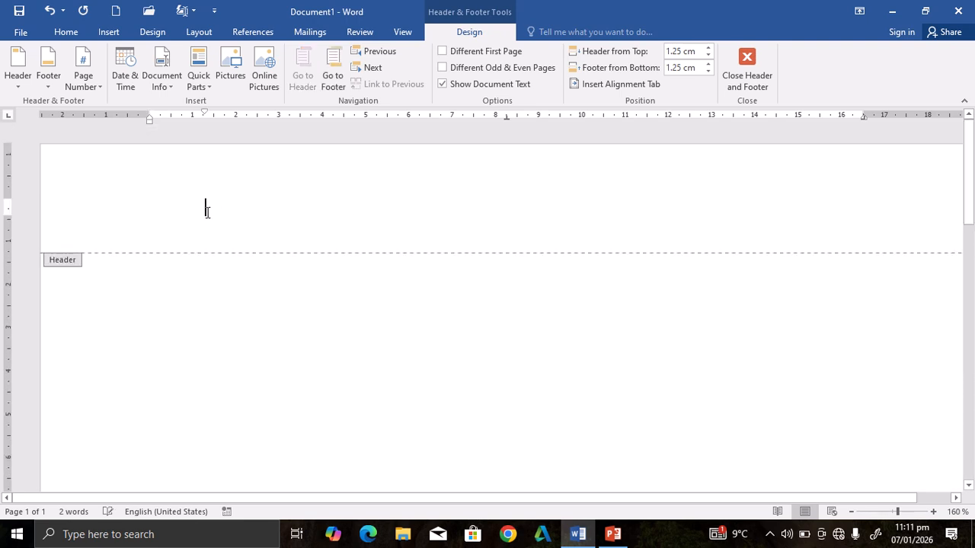
{"action": "type", "text": "unit "}
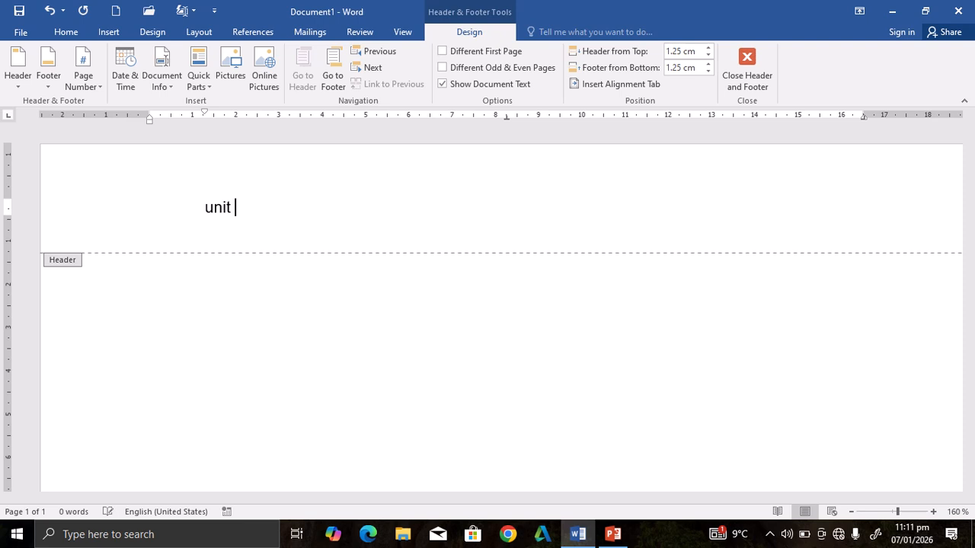
{"action": "type", "text": "no 1"}
{"action": "key", "text": "BackSpace"}
{"action": "key", "text": "BackSpace"}
{"action": "key", "text": "BackSpace"}
{"action": "key", "text": "BackSpace"}
{"action": "key", "text": "BackSpace"}
{"action": "key", "text": "BackSpace"}
{"action": "key", "text": "BackSpace"}
{"action": "key", "text": "BackSpace"}
{"action": "key", "text": "BackSpace"}
{"action": "key", "text": "BackSpace"}
Step: Enter "CELL BIOLOGY" as the header text and close header editing
{"action": "type", "text": "CELL "}
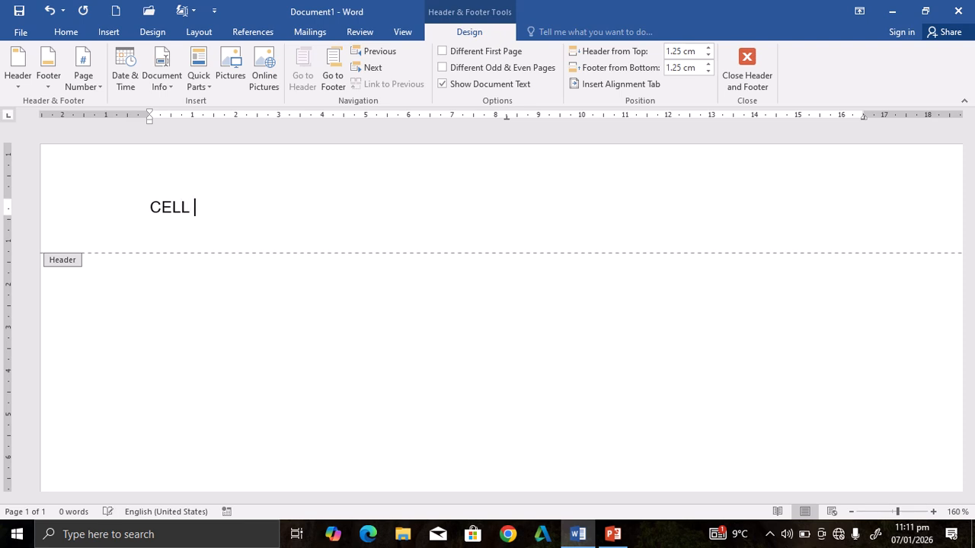
{"action": "type", "text": "BIOLOGY"}
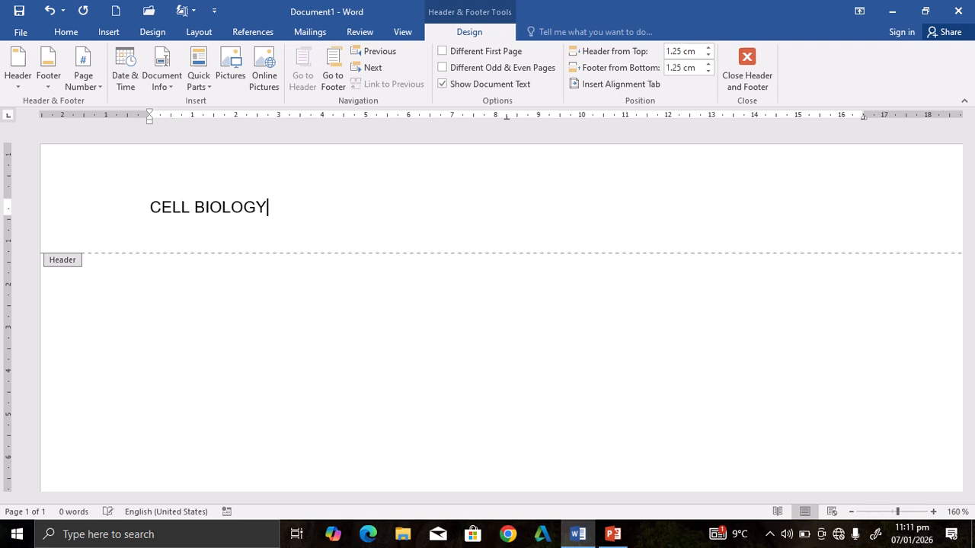
{"action": "left_click", "coordinate": [747, 72]}
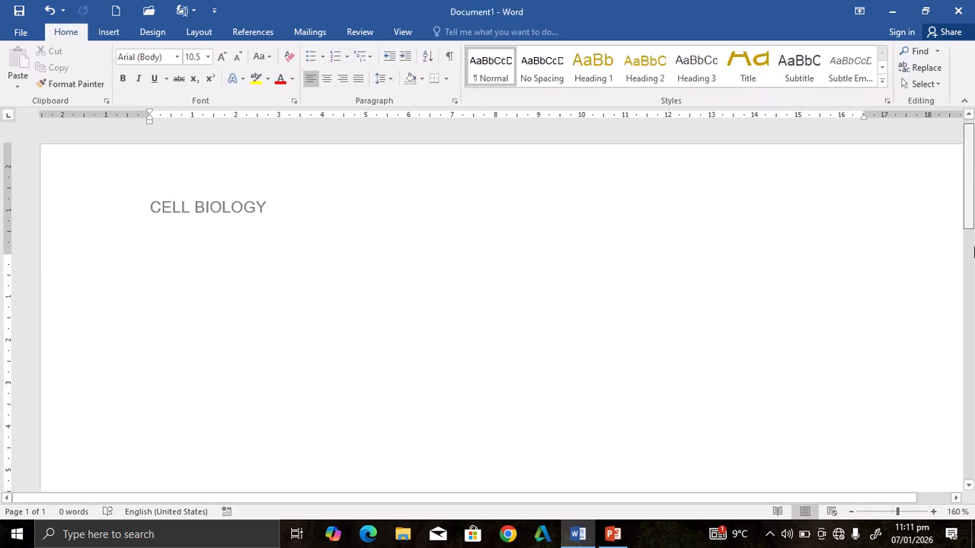
Step: Replace the footer placeholder with "UNIT NO 1" and close footer editing
{"action": "left_click_drag", "start_coordinate": [969, 190], "coordinate": [973, 81]}
{"action": "left_click_drag", "start_coordinate": [970, 185], "coordinate": [972, 438]}
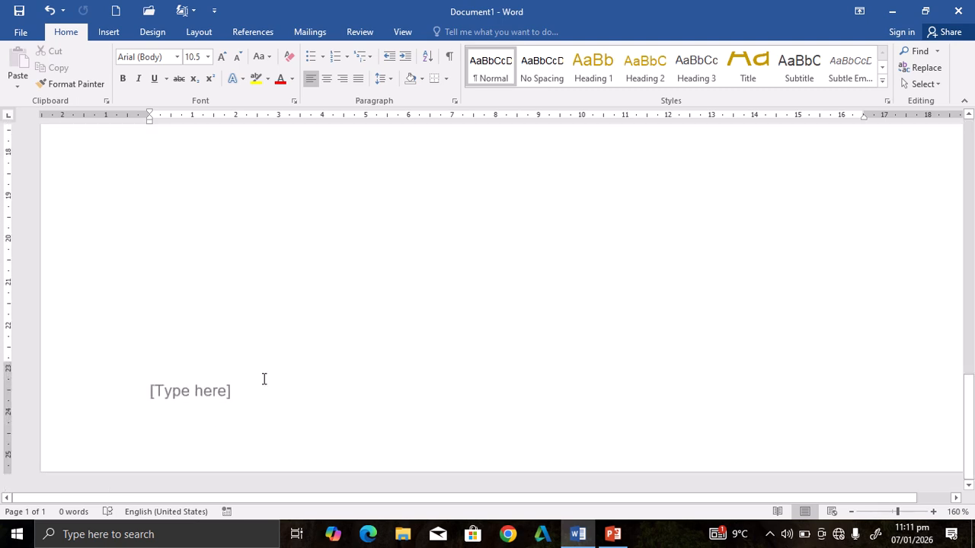
{"action": "double_click", "coordinate": [214, 395]}
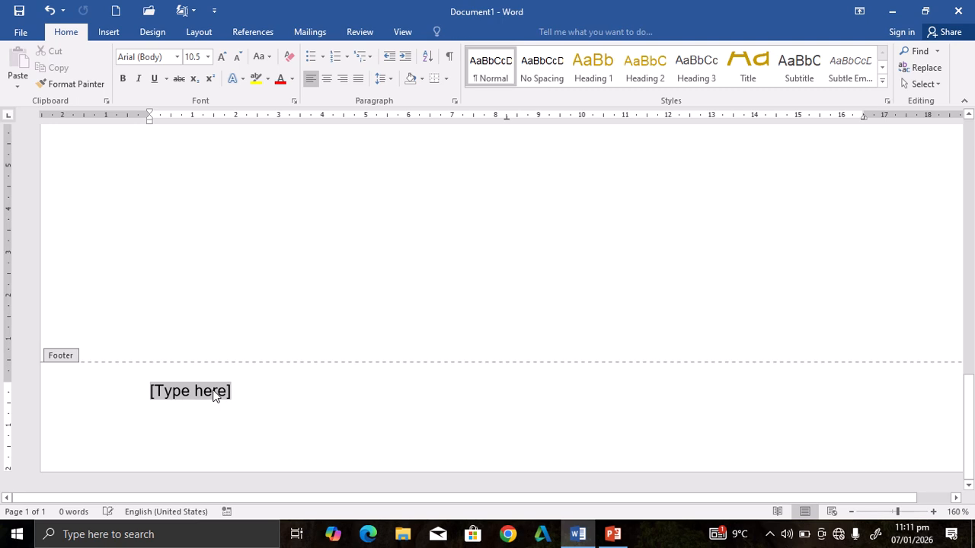
{"action": "key", "text": "Delete"}
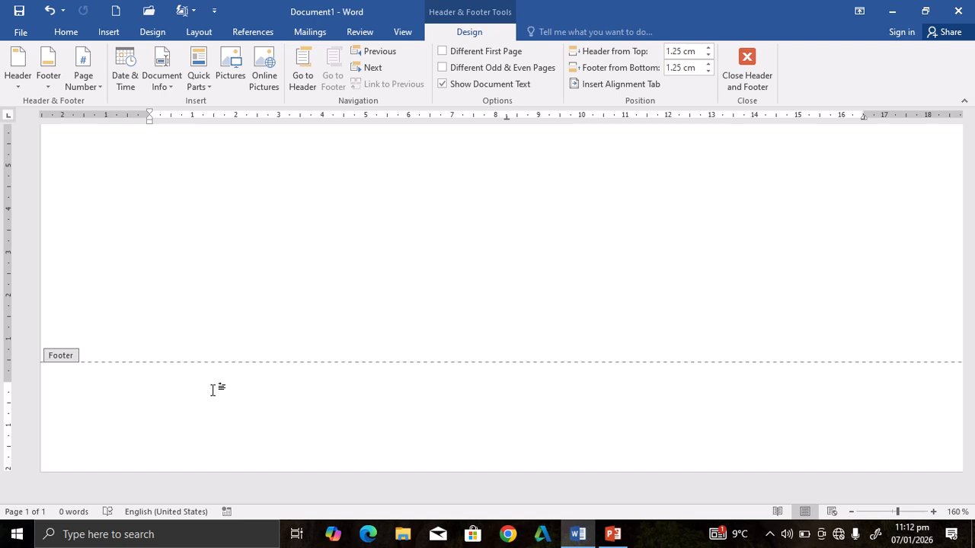
{"action": "type", "text": "UNIT NO 1"}
{"action": "left_click", "coordinate": [738, 67]}
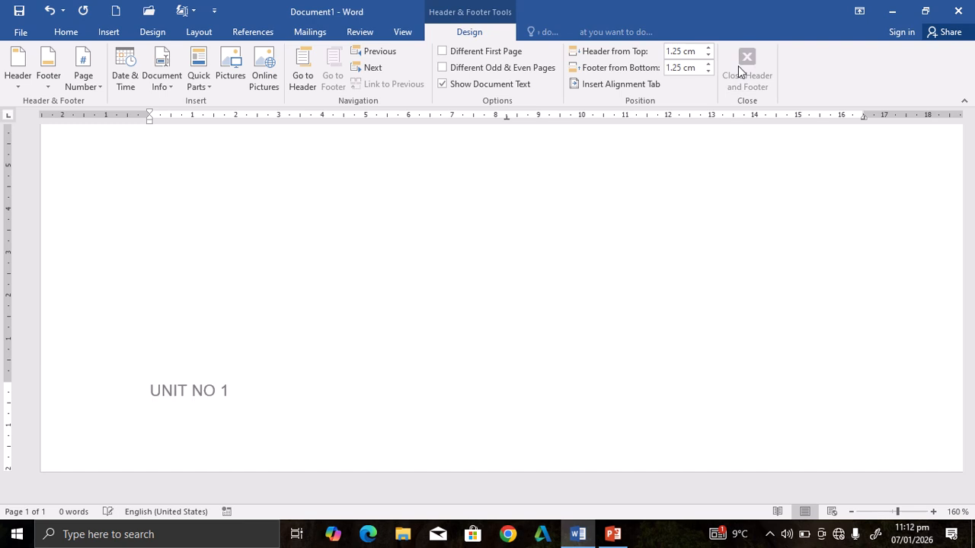
Step: Fill the document body with 12 paragraphs of sample text using =RAND(12)
{"action": "left_click_drag", "start_coordinate": [968, 221], "coordinate": [972, 120]}
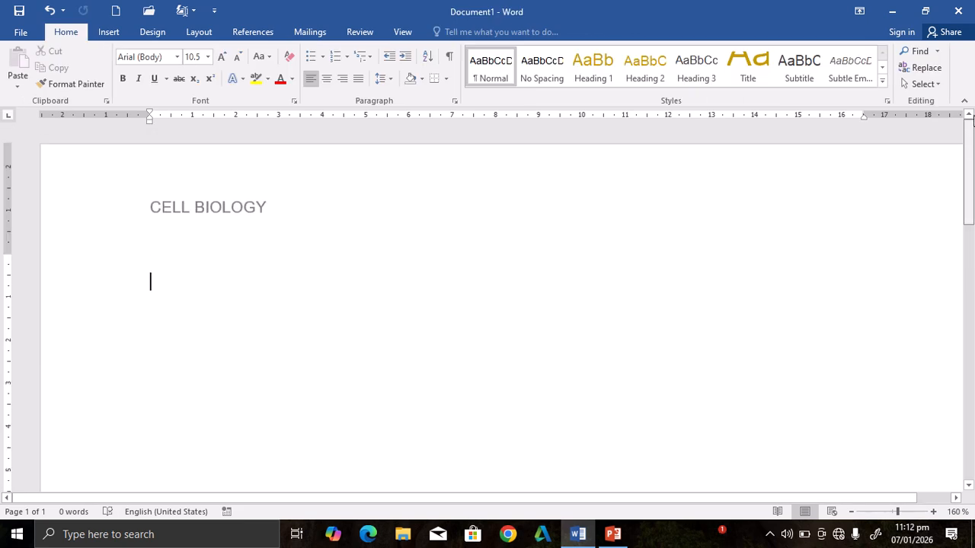
{"action": "mouse_move", "coordinate": [973, 178]}
{"action": "left_mouse_down"}
{"action": "mouse_move", "coordinate": [973, 438]}
{"action": "mouse_move", "coordinate": [973, 183]}
{"action": "left_mouse_up"}
{"action": "left_click", "coordinate": [420, 265]}
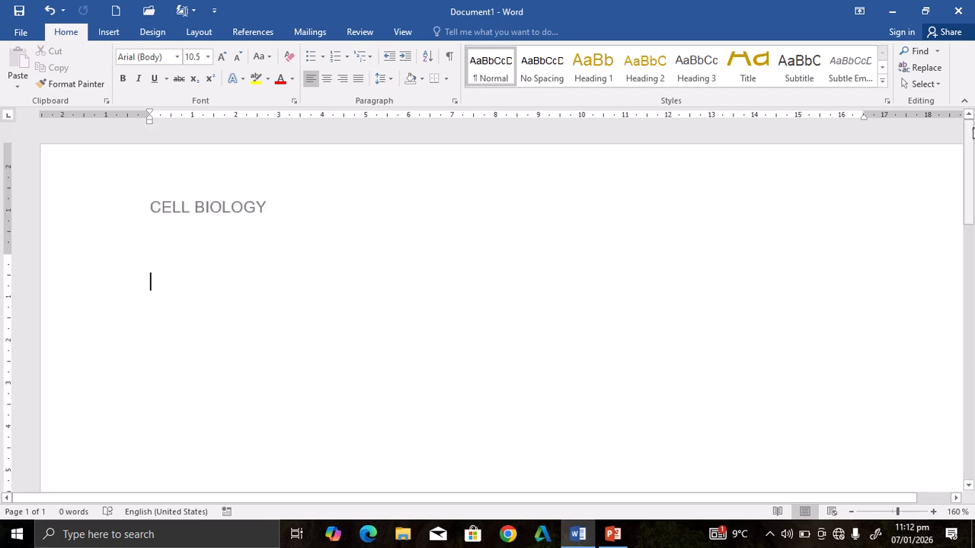
{"action": "type", "text": "="}
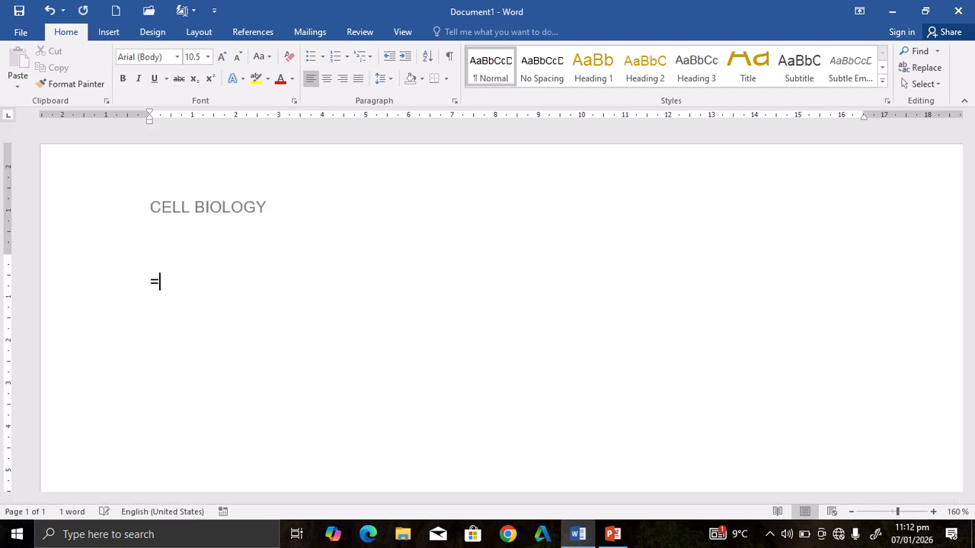
{"action": "type", "text": "RAND"}
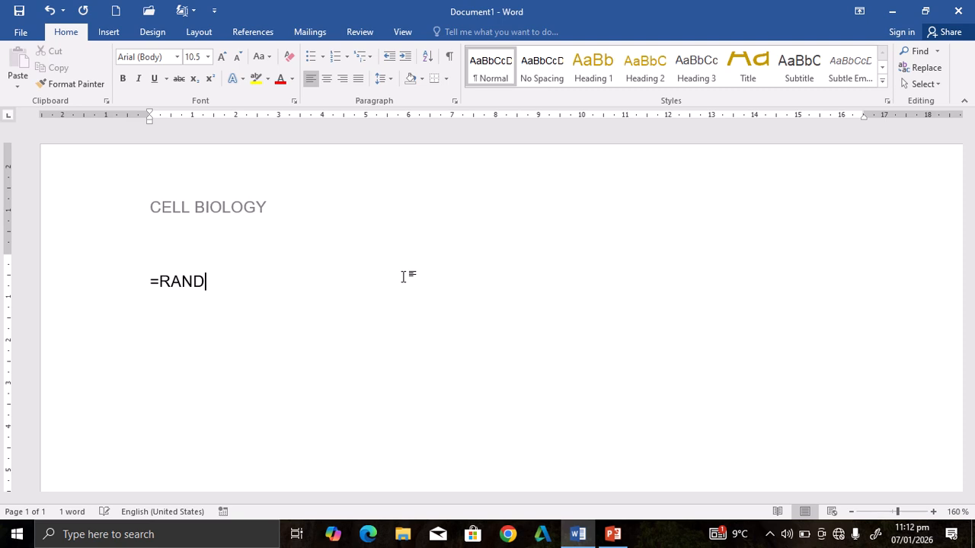
{"action": "type", "text": "()"}
{"action": "key", "text": "Left"}
{"action": "type", "text": "12"}
{"action": "key", "text": "Return"}
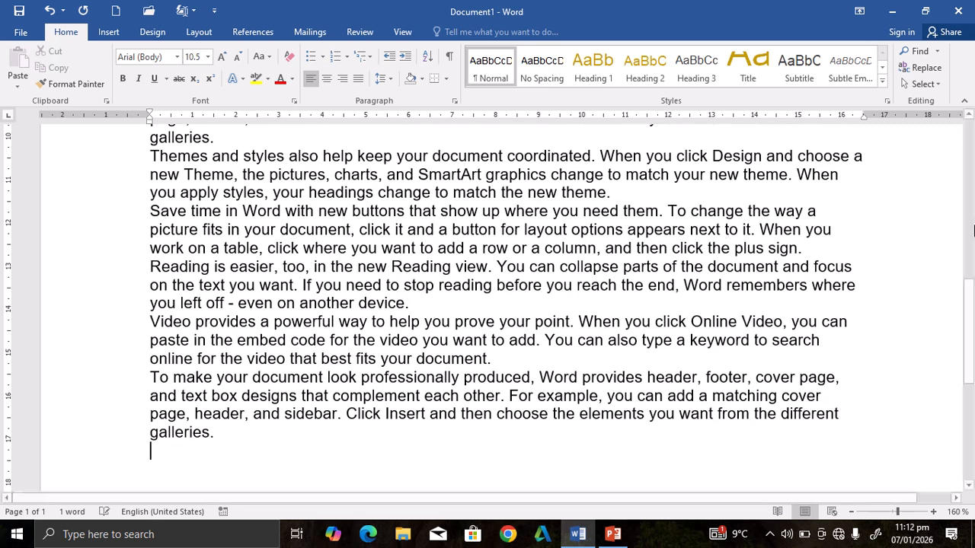
Step: Delete all the sample text from the body and remove the "CELL BIOLOGY" header
{"action": "left_click_drag", "start_coordinate": [971, 344], "coordinate": [972, 131]}
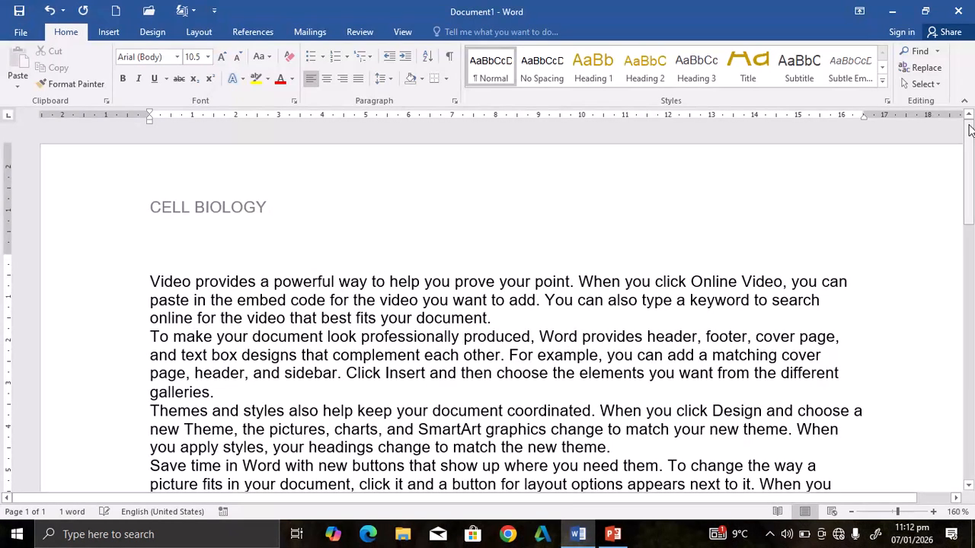
{"action": "key", "text": "ctrl+a"}
{"action": "key", "text": "Delete"}
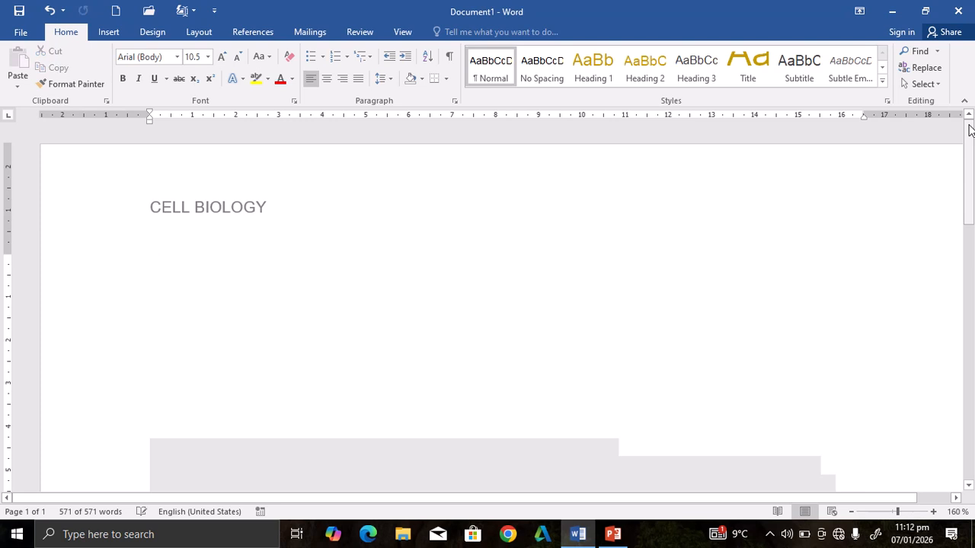
{"action": "left_click", "coordinate": [99, 34]}
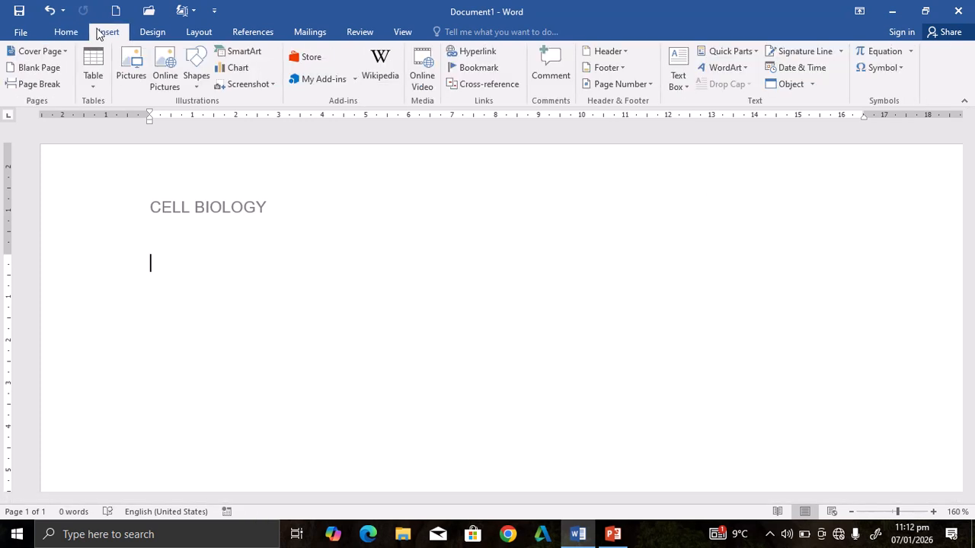
{"action": "left_click", "coordinate": [621, 51]}
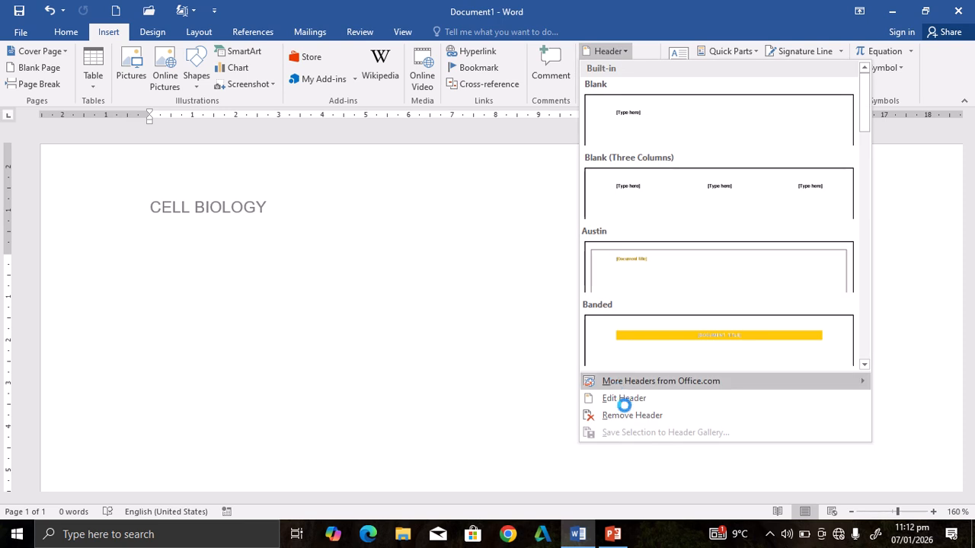
{"action": "left_click", "coordinate": [631, 415]}
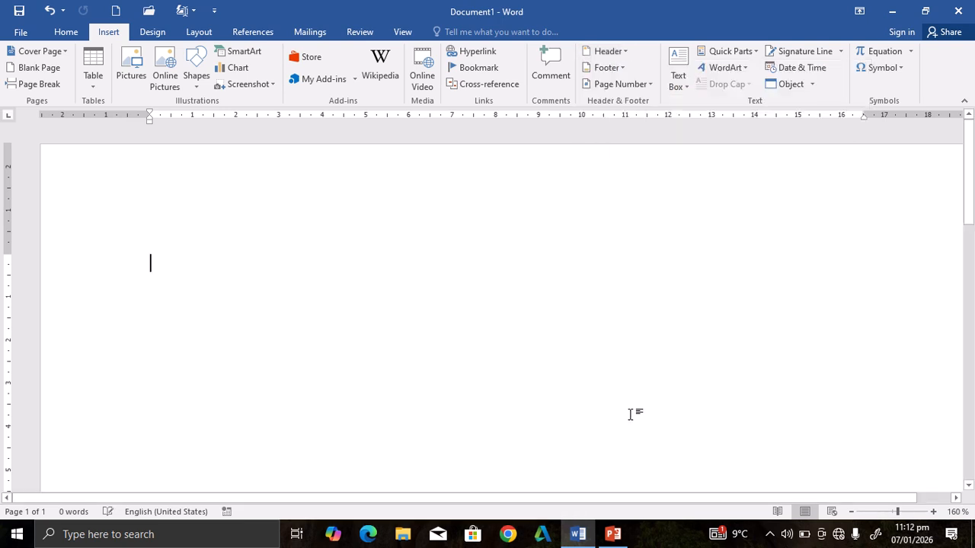
{"action": "left_click", "coordinate": [620, 68]}
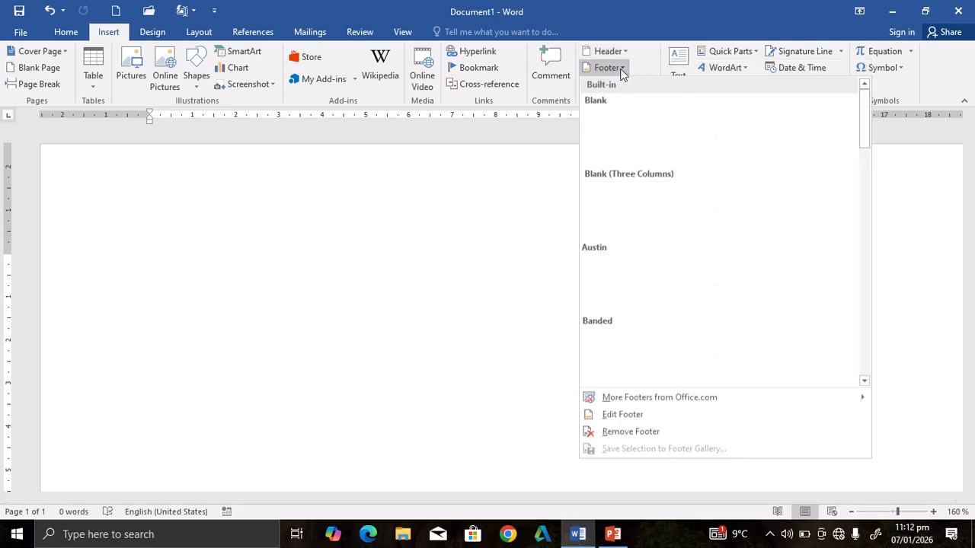
{"action": "left_click", "coordinate": [628, 414]}
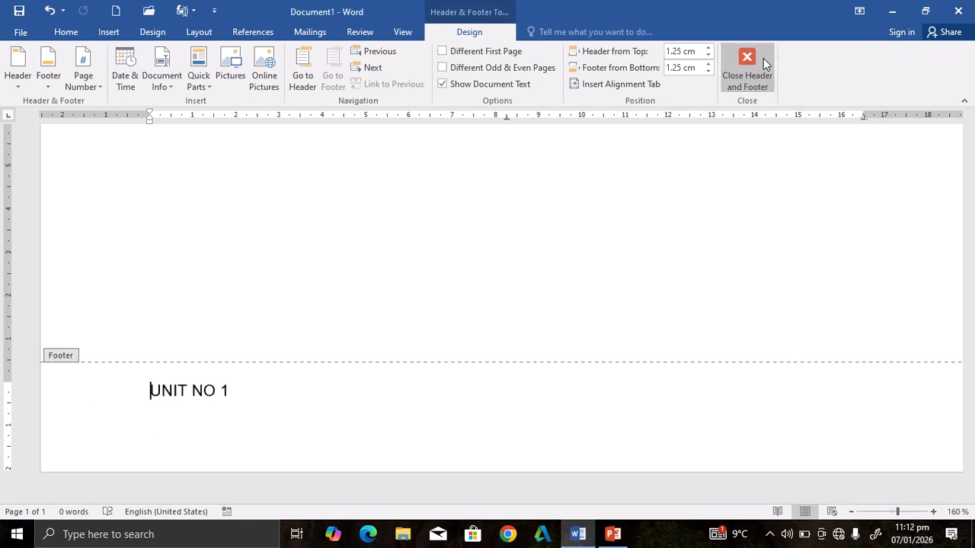
{"action": "left_click", "coordinate": [763, 58]}
{"action": "left_click", "coordinate": [111, 32]}
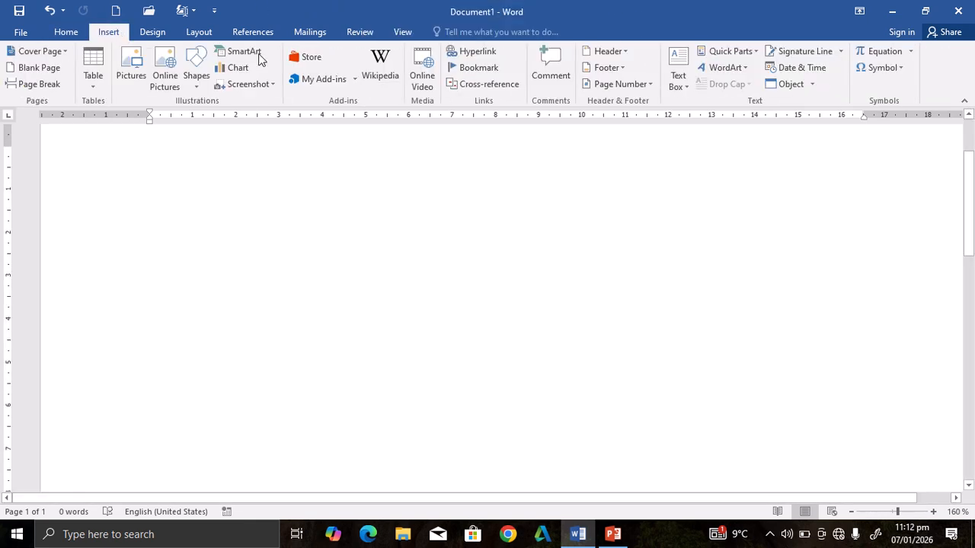
Step: Remove the footer from the document
{"action": "left_click", "coordinate": [620, 68]}
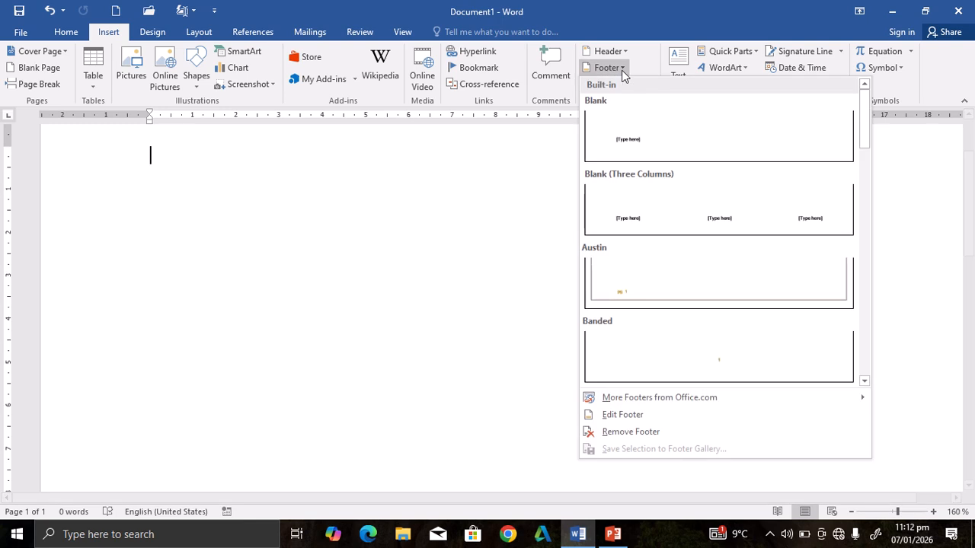
{"action": "left_click", "coordinate": [623, 432]}
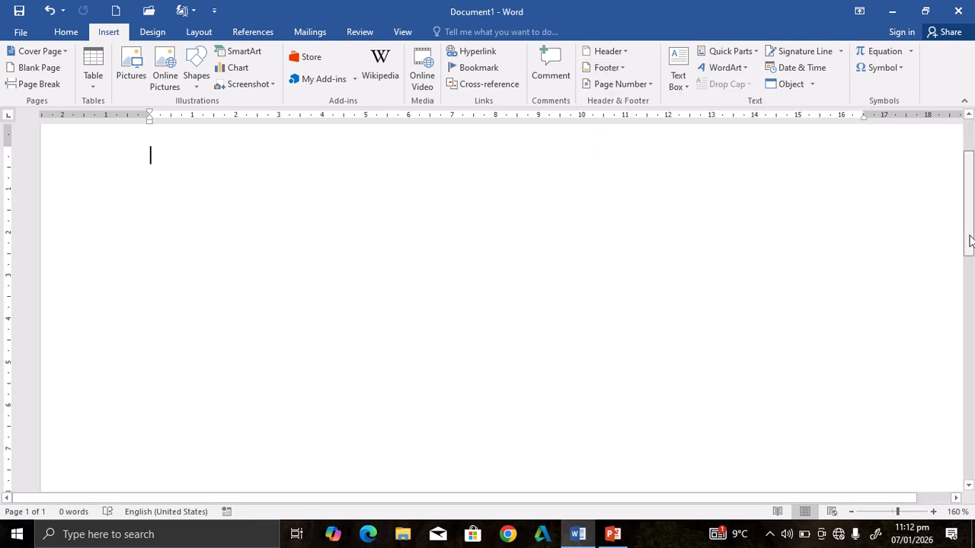
{"action": "scroll", "coordinate": [969, 241], "scroll_direction": "up", "scroll_amount": 2}
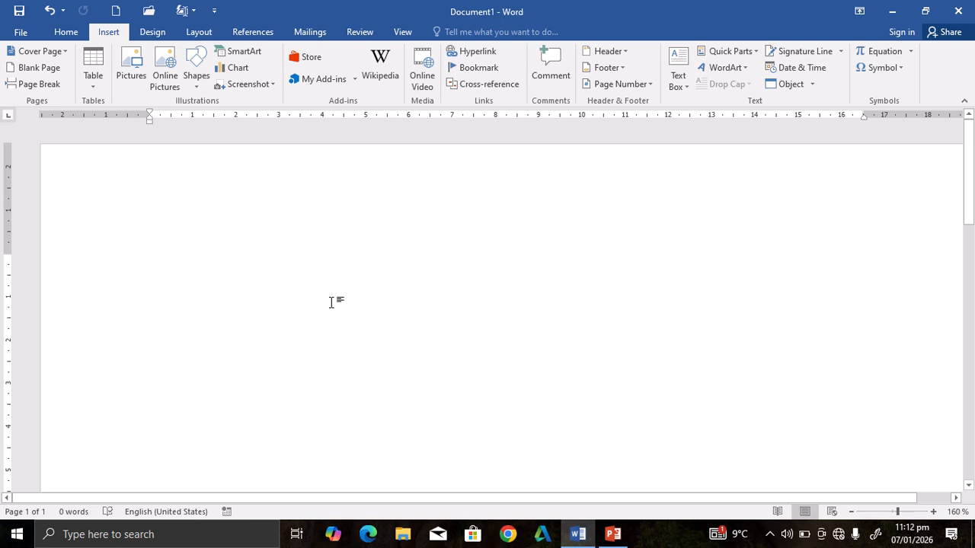
Step: Fill the empty document body with sample text using =RAND(), followed by 12 more paragraphs using =RAND(12)
{"action": "type", "text": "=RA"}
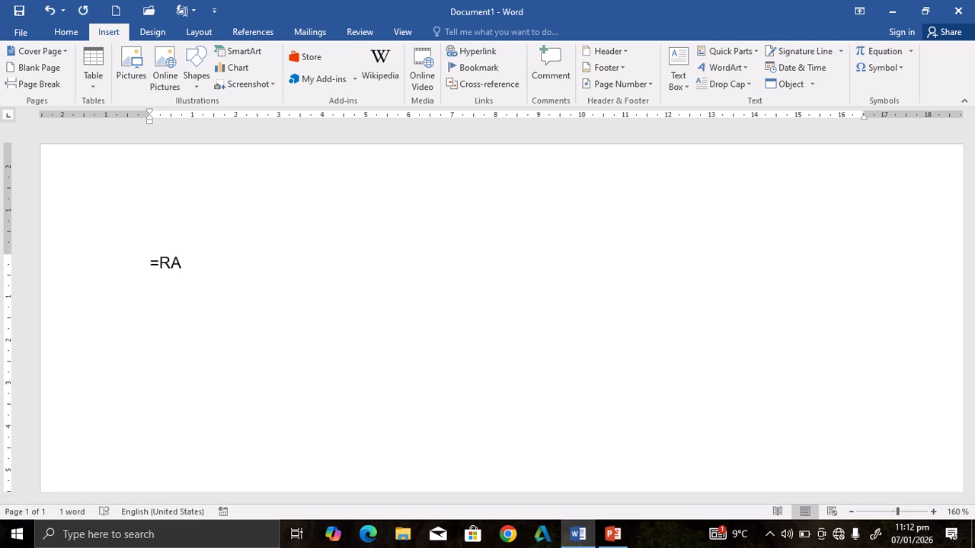
{"action": "type", "text": "ND("}
{"action": "key", "text": "Return"}
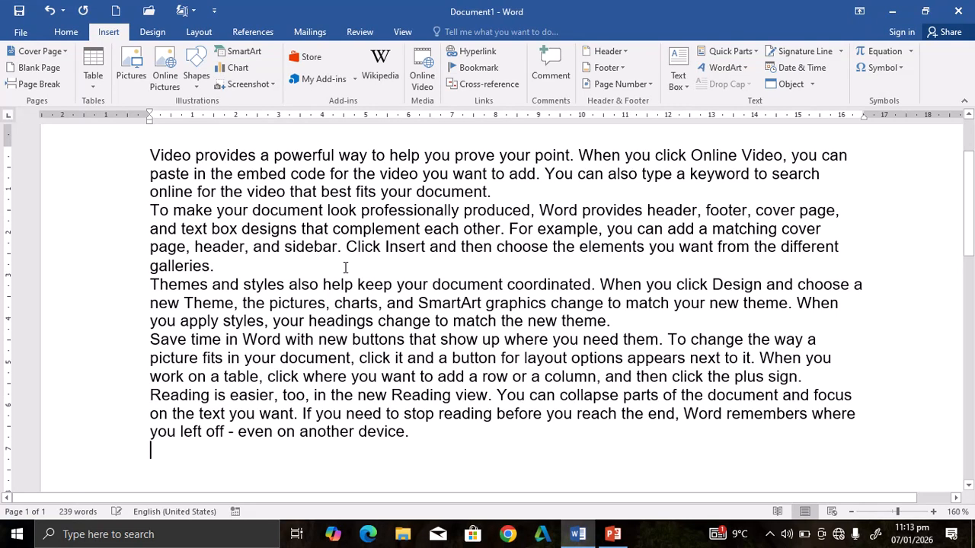
{"action": "type", "text": "=RA"}
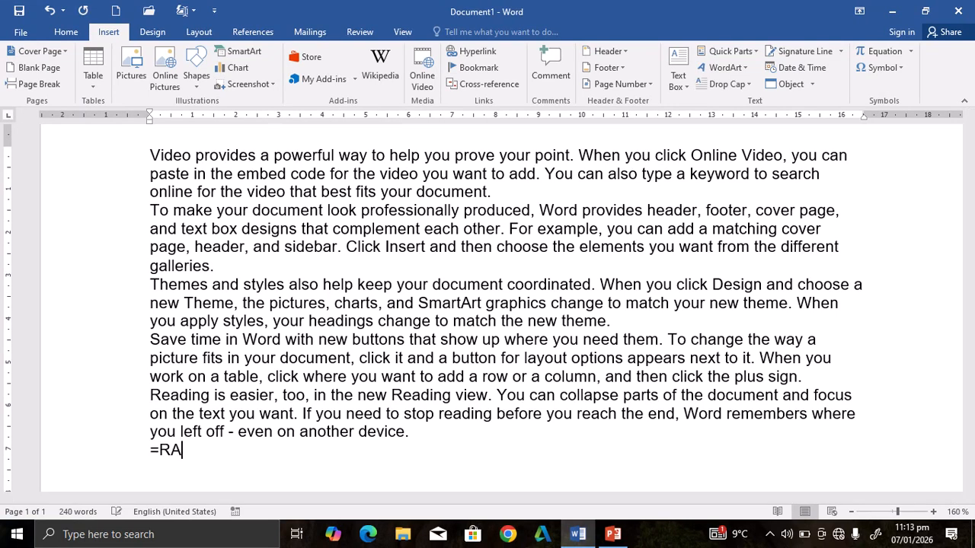
{"action": "type", "text": "ND()"}
{"action": "type", "text": "12"}
{"action": "key", "text": "Return"}
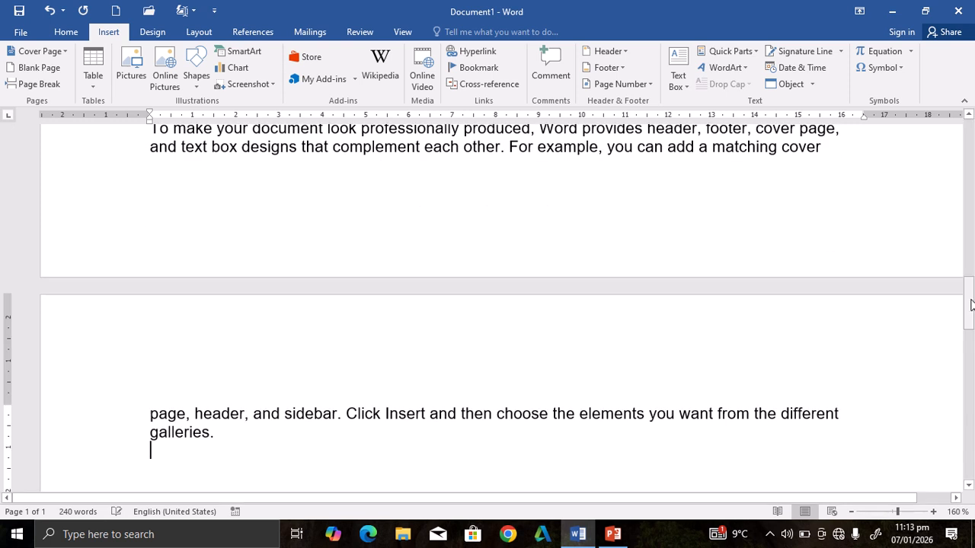
Step: Insert the built-in Blank header, with the cursor placed at the start of the first page's text
{"action": "left_click_drag", "start_coordinate": [971, 304], "coordinate": [970, 145]}
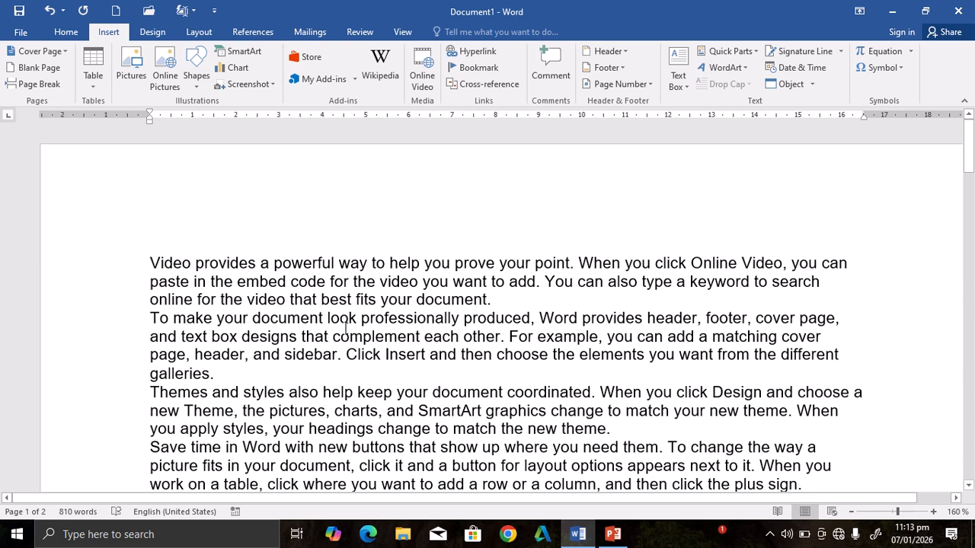
{"action": "scroll", "coordinate": [238, 293], "scroll_direction": "up", "scroll_amount": 7}
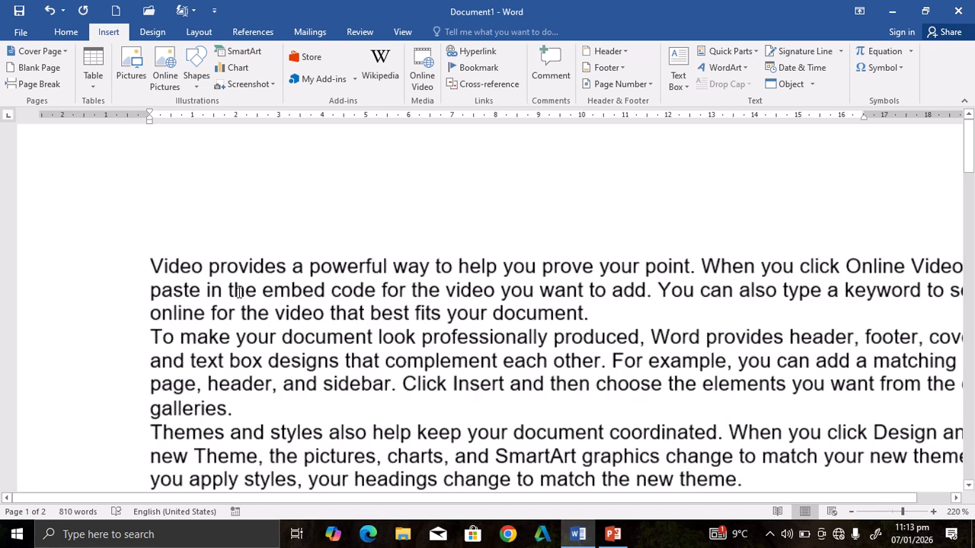
{"action": "scroll", "coordinate": [238, 293], "scroll_direction": "down", "scroll_amount": 10}
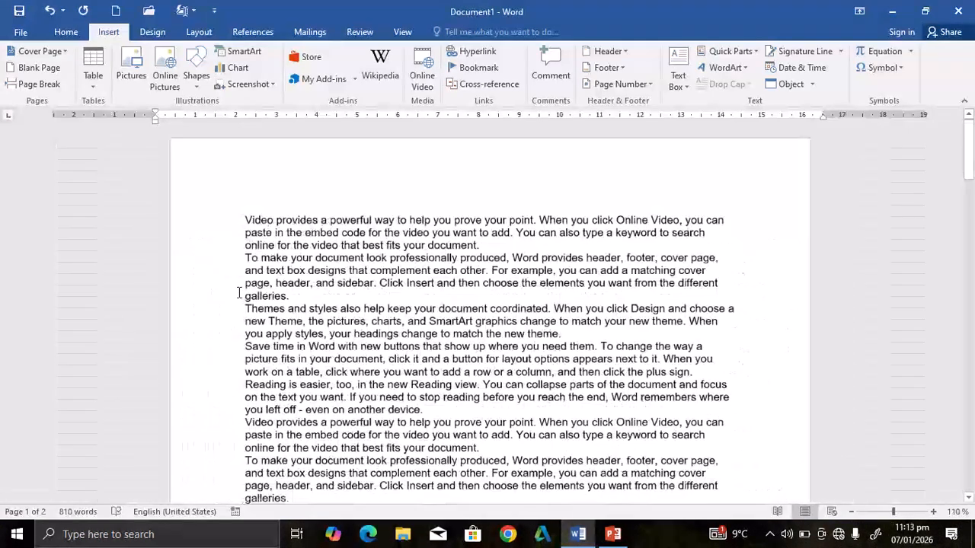
{"action": "scroll", "coordinate": [164, 221], "scroll_direction": "up", "scroll_amount": 2}
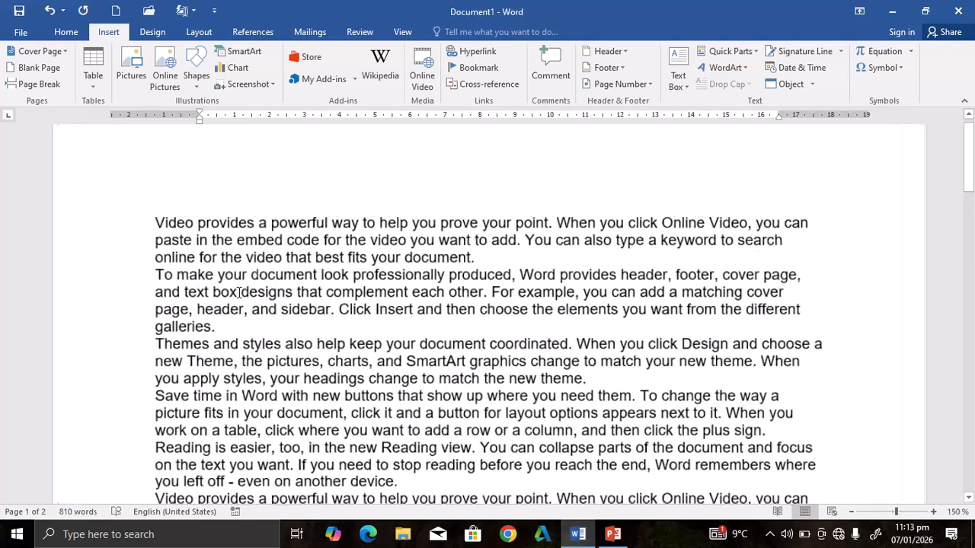
{"action": "left_click", "coordinate": [162, 222]}
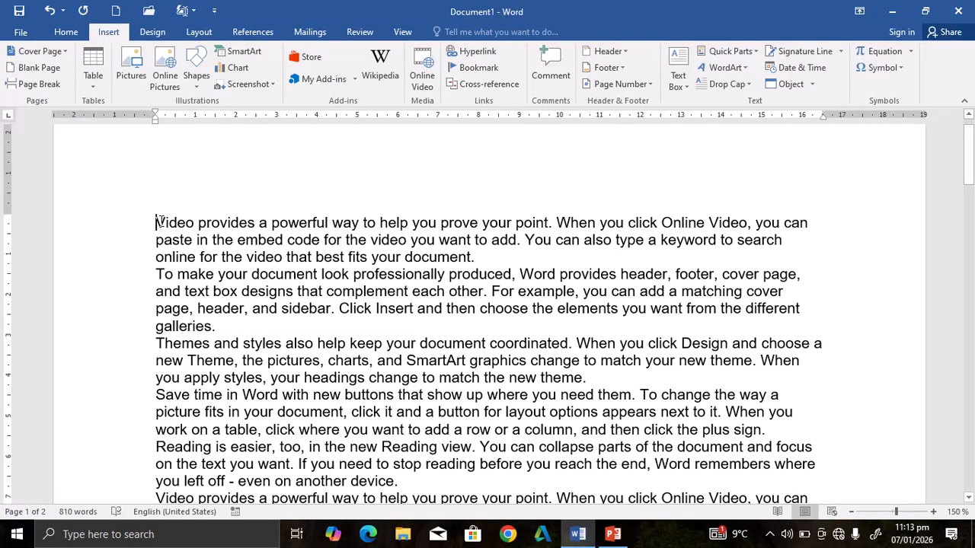
{"action": "scroll", "coordinate": [161, 221], "scroll_direction": "up", "scroll_amount": 1}
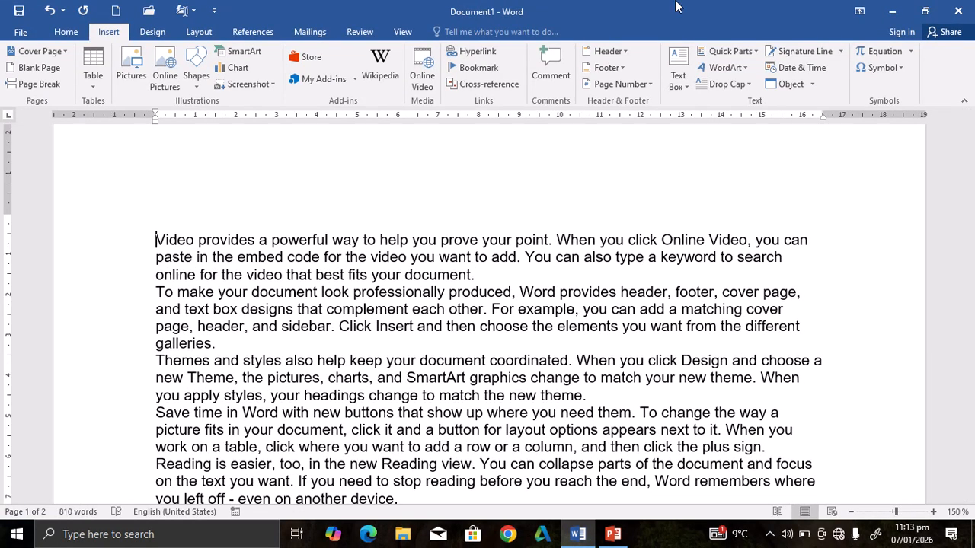
{"action": "left_click", "coordinate": [626, 53]}
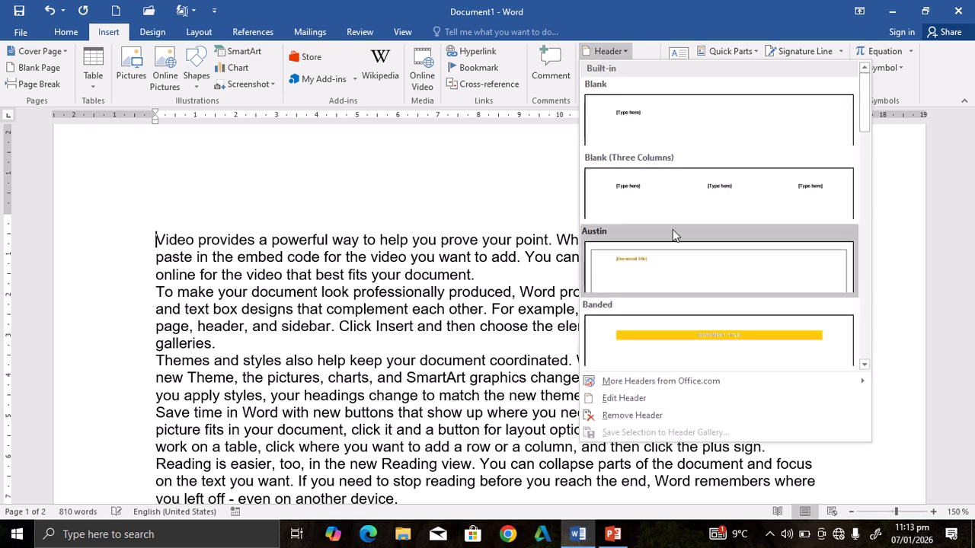
{"action": "left_click", "coordinate": [666, 135]}
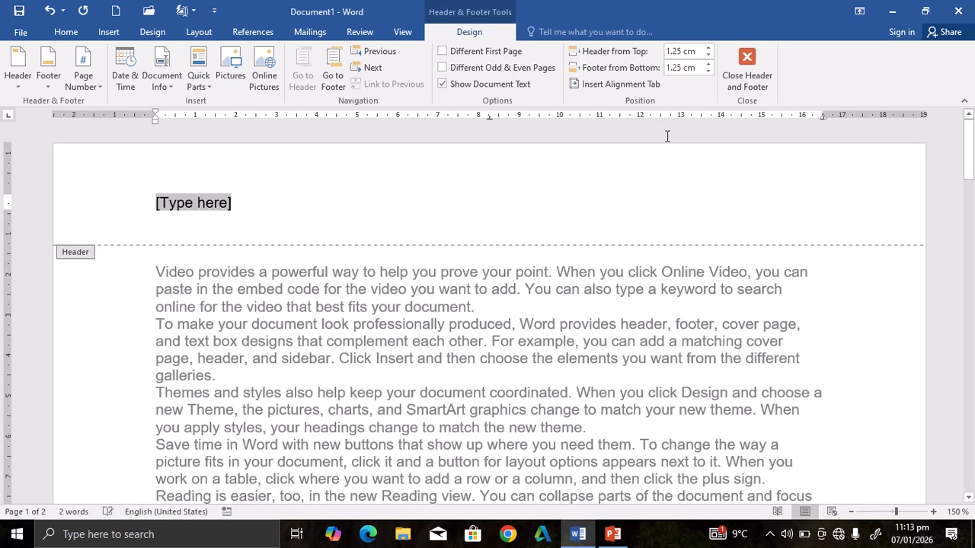
Step: Replace the header placeholder with "UNIT NO 1" and close header editing
{"action": "key", "text": "Delete"}
{"action": "type", "text": "UN"}
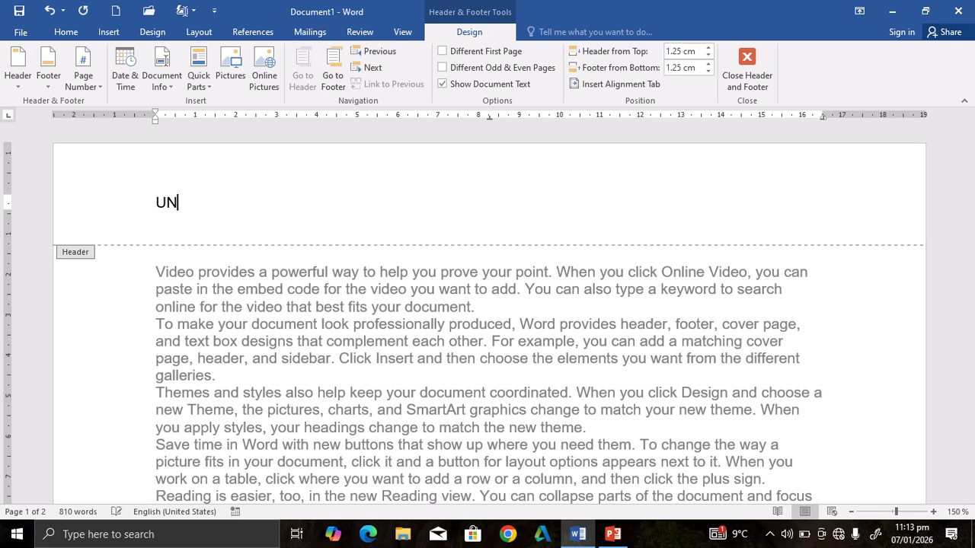
{"action": "type", "text": "IT NO 1"}
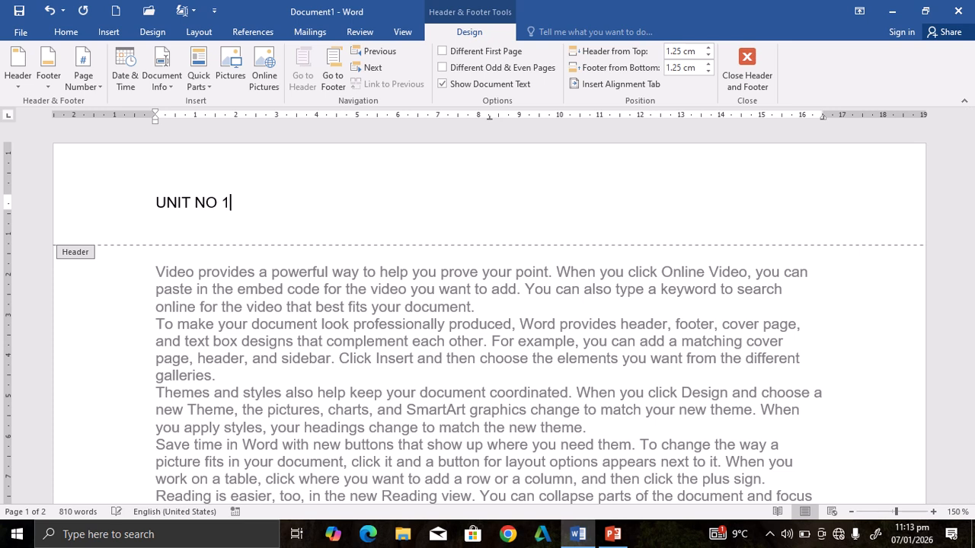
{"action": "left_click", "coordinate": [742, 61]}
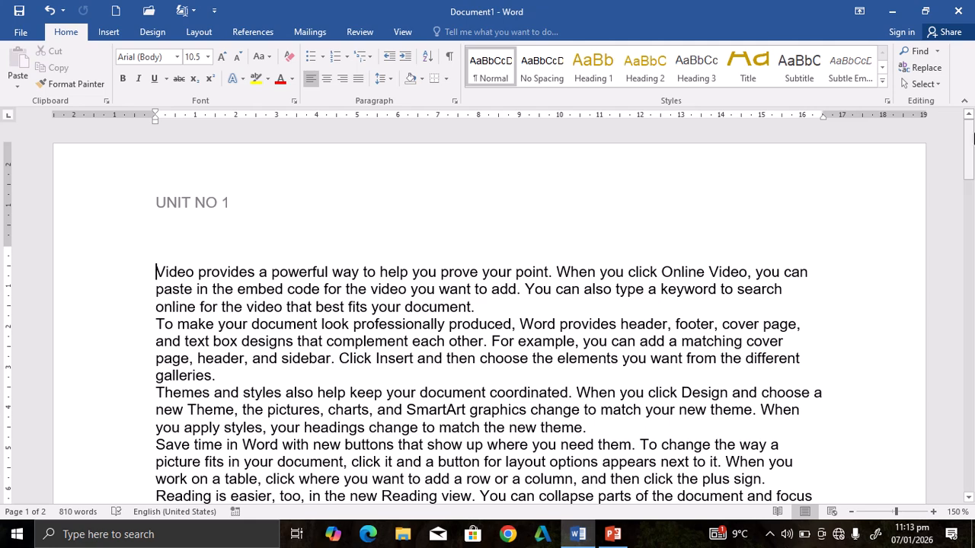
Step: Start a third page after the last paragraph of the document and fill it with sample text using =RAND()
{"action": "left_click_drag", "start_coordinate": [971, 147], "coordinate": [973, 338]}
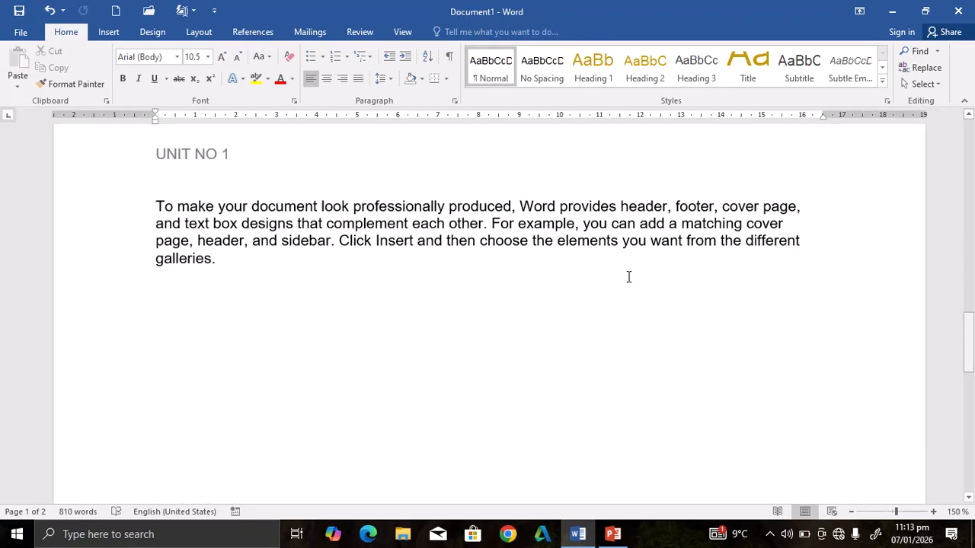
{"action": "left_click", "coordinate": [177, 324]}
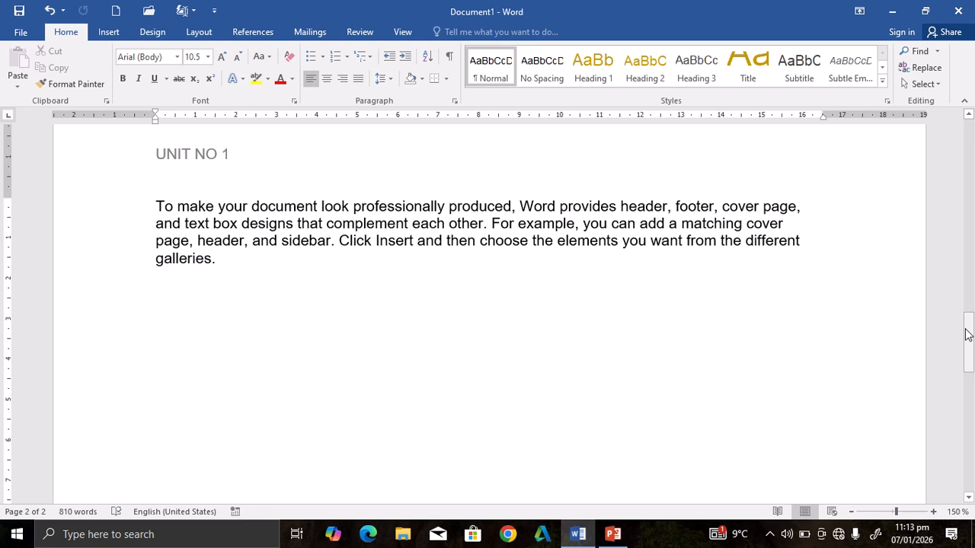
{"action": "key", "text": "ctrl+z"}
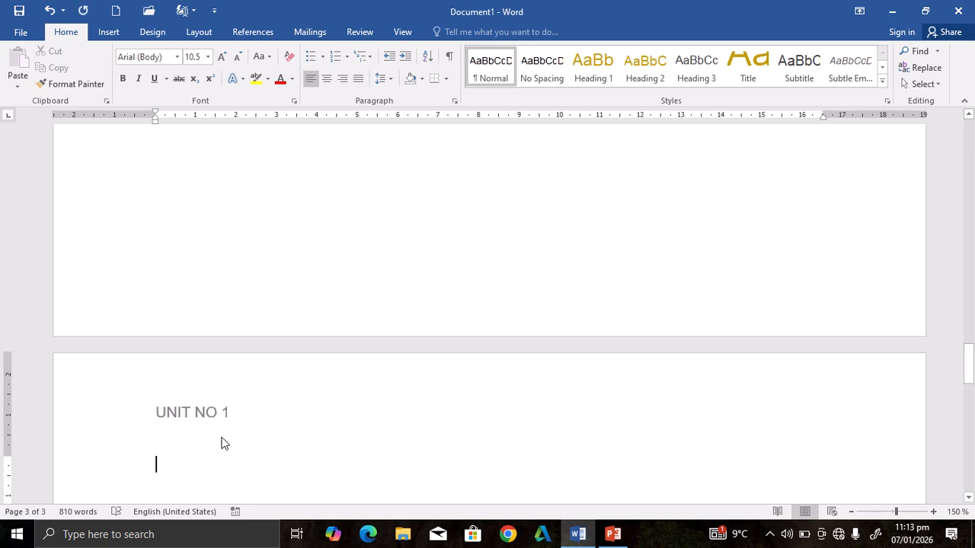
{"action": "type", "text": "=RA"}
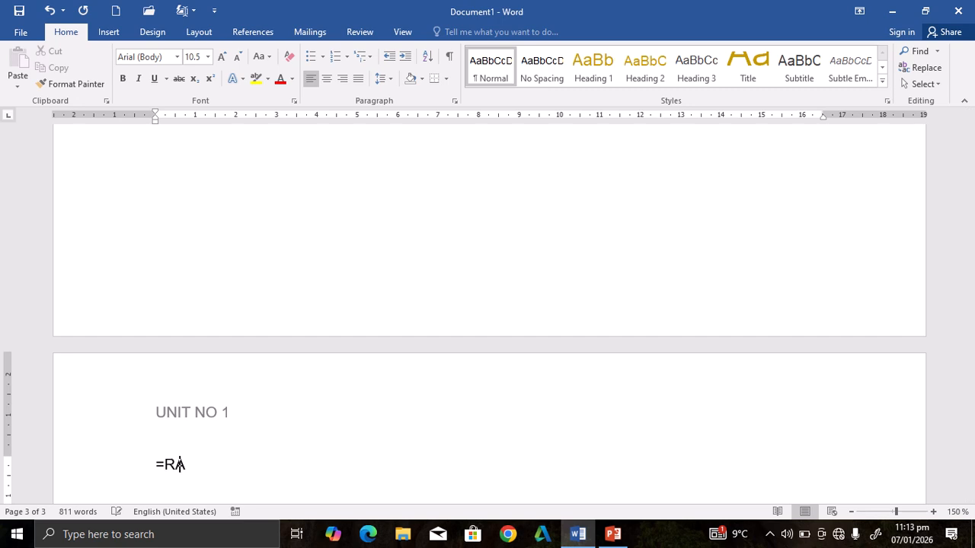
{"action": "type", "text": "ND()"}
{"action": "key", "text": "Return"}
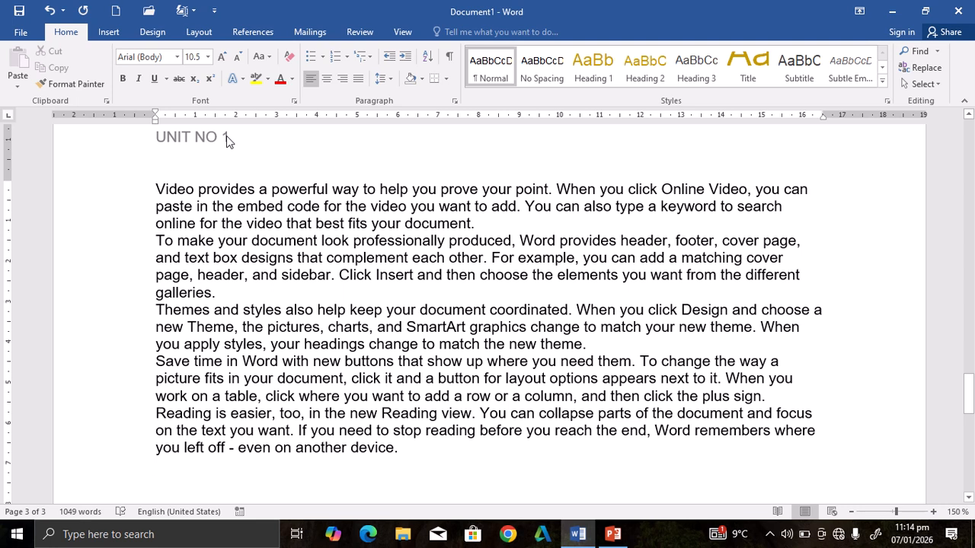
Step: Change the header text on page 3 to "UNIT NO 2" and close header editing
{"action": "double_click", "coordinate": [227, 136]}
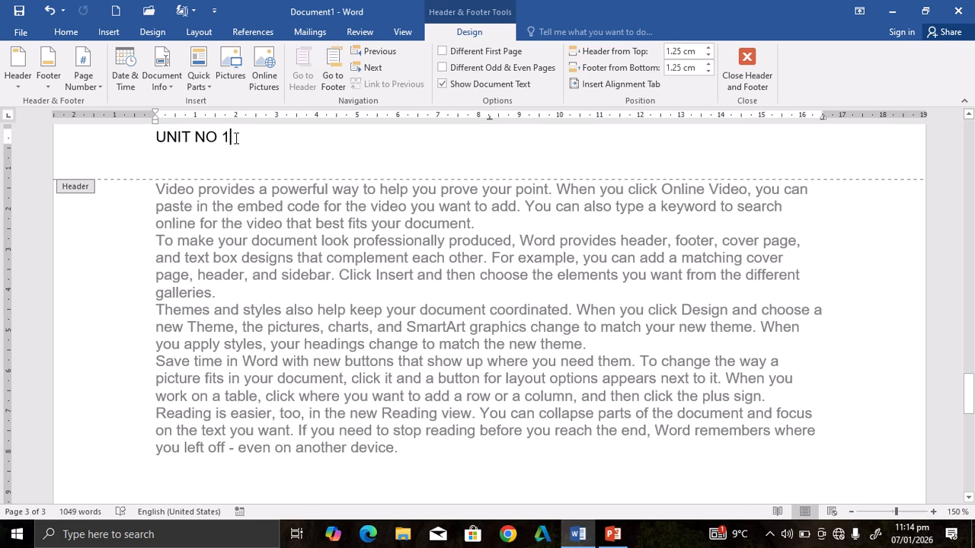
{"action": "left_click", "coordinate": [236, 138]}
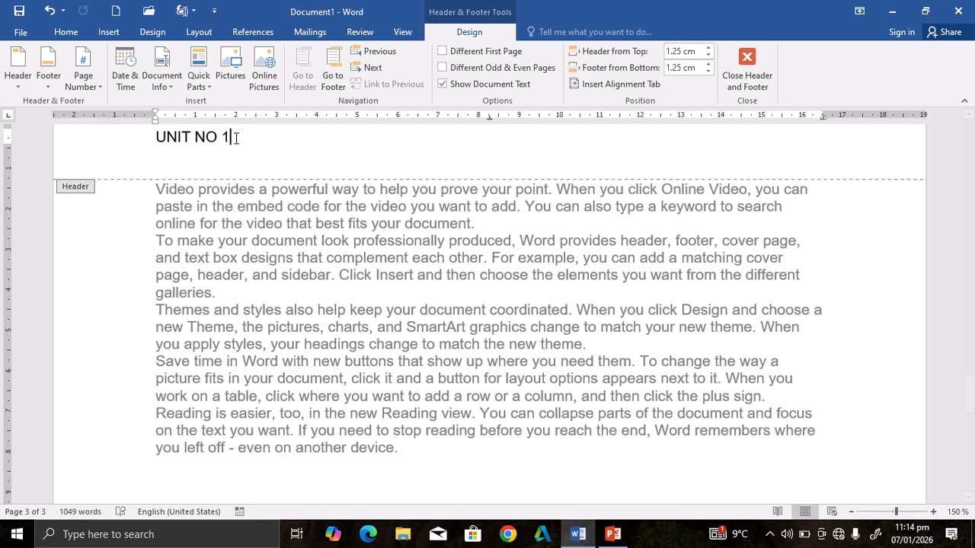
{"action": "key", "text": "BackSpace"}
{"action": "type", "text": "2"}
{"action": "left_click", "coordinate": [746, 70]}
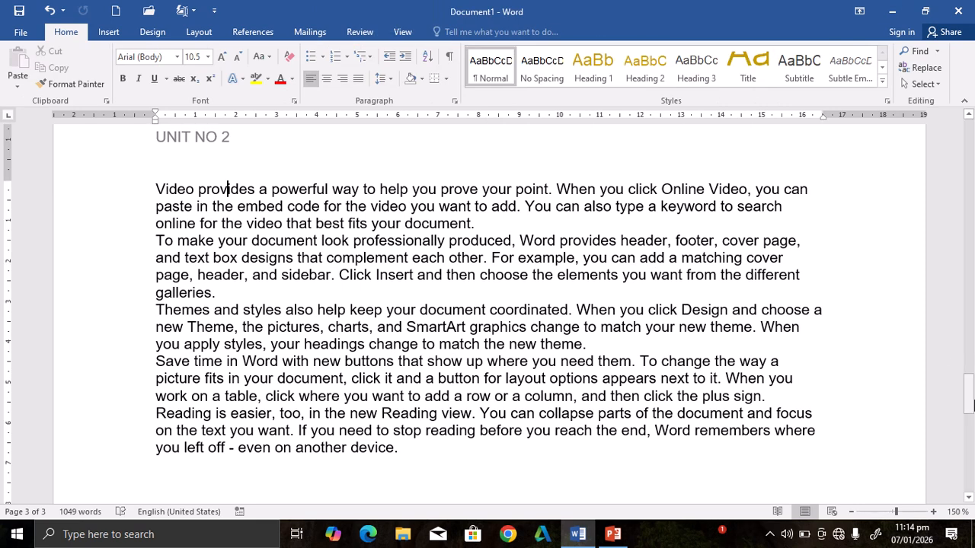
Step: Restore the header text on page 3 to "UNIT NO 1" and close header editing
{"action": "mouse_move", "coordinate": [972, 400]}
{"action": "left_mouse_down"}
{"action": "mouse_move", "coordinate": [971, 153]}
{"action": "mouse_move", "coordinate": [971, 389]}
{"action": "left_mouse_up"}
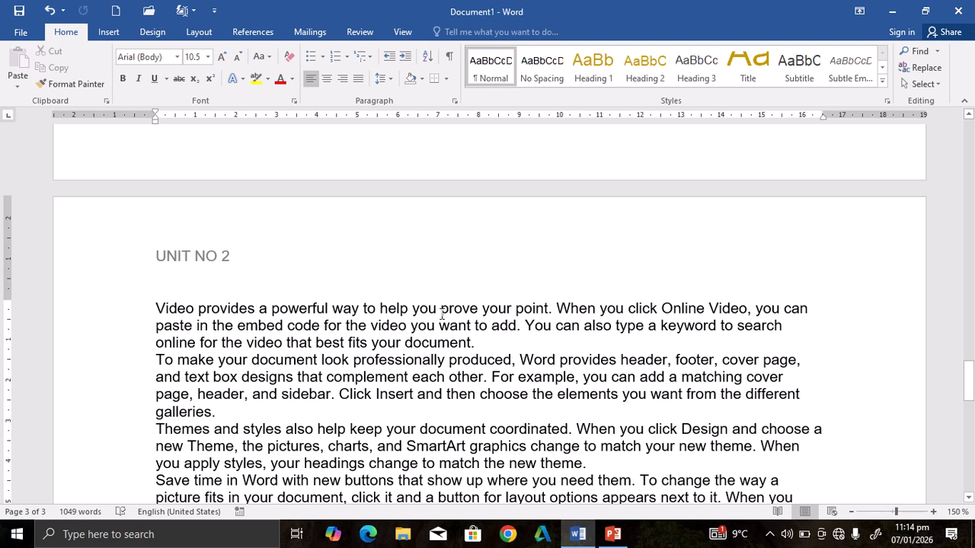
{"action": "double_click", "coordinate": [227, 257]}
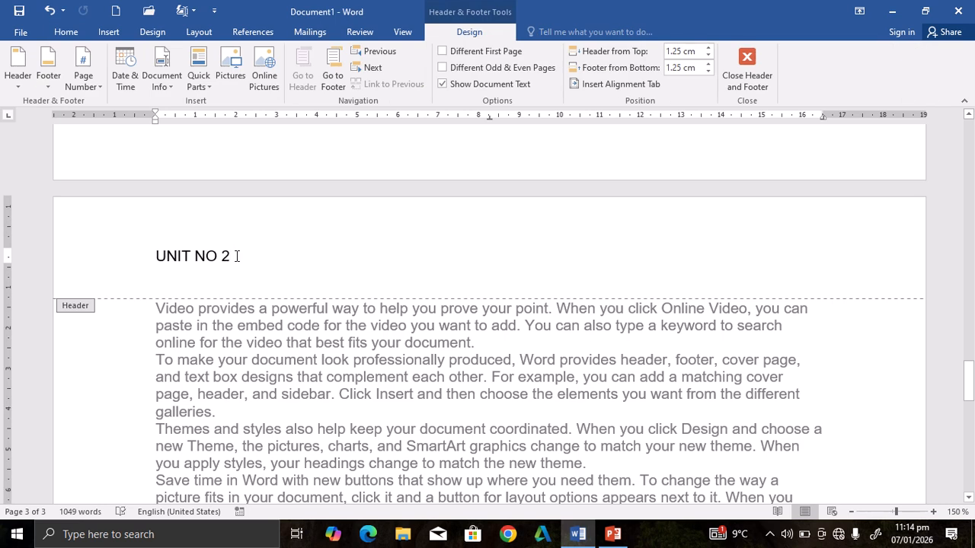
{"action": "key", "text": "BackSpace"}
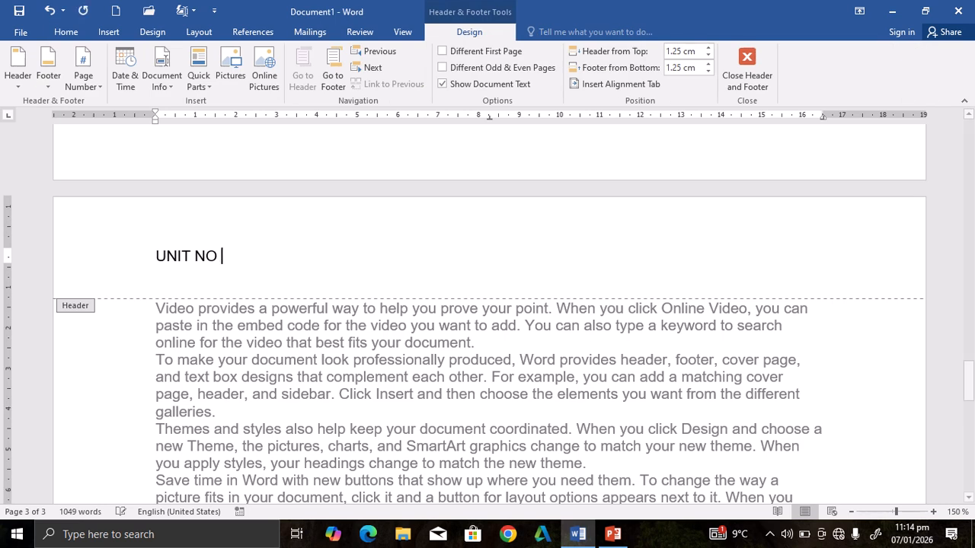
{"action": "left_click", "coordinate": [737, 80]}
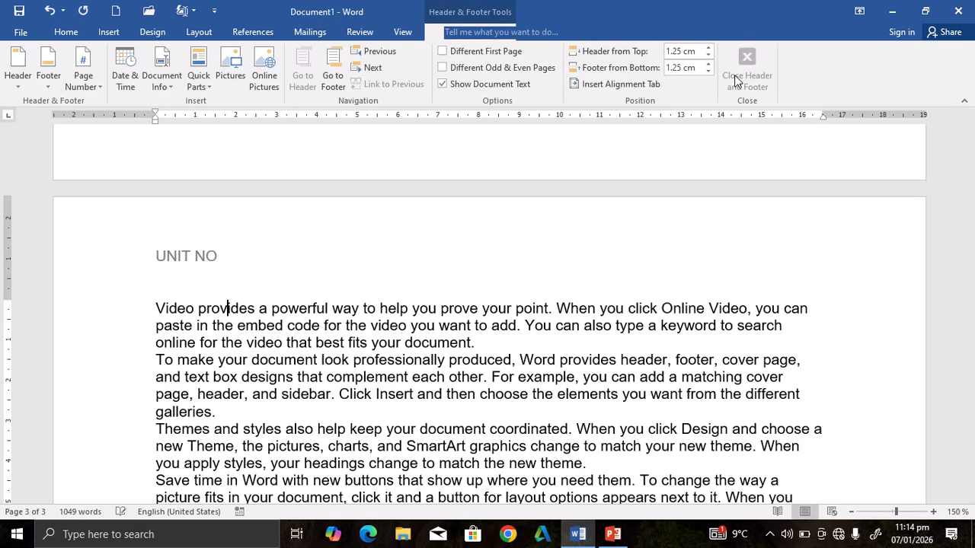
{"action": "double_click", "coordinate": [204, 259]}
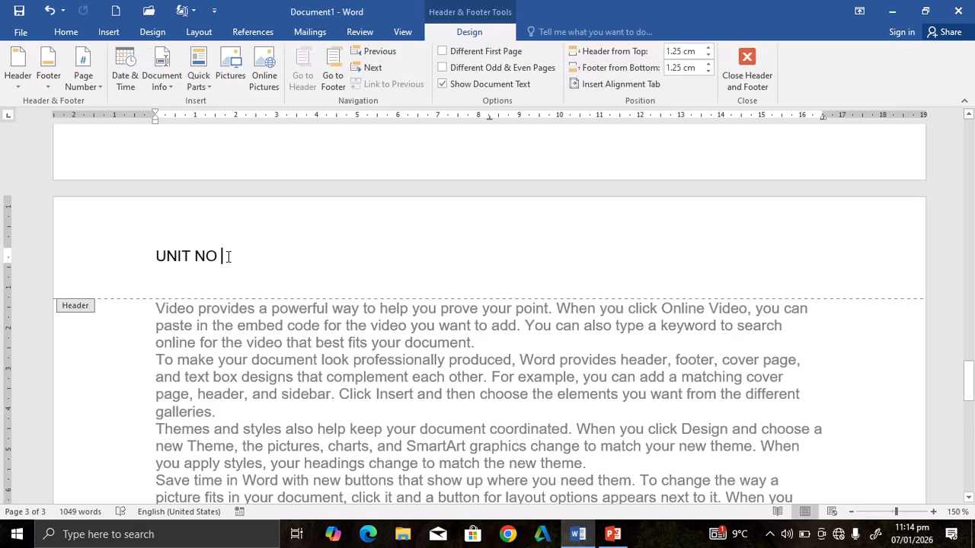
{"action": "type", "text": "1"}
{"action": "left_click", "coordinate": [760, 68]}
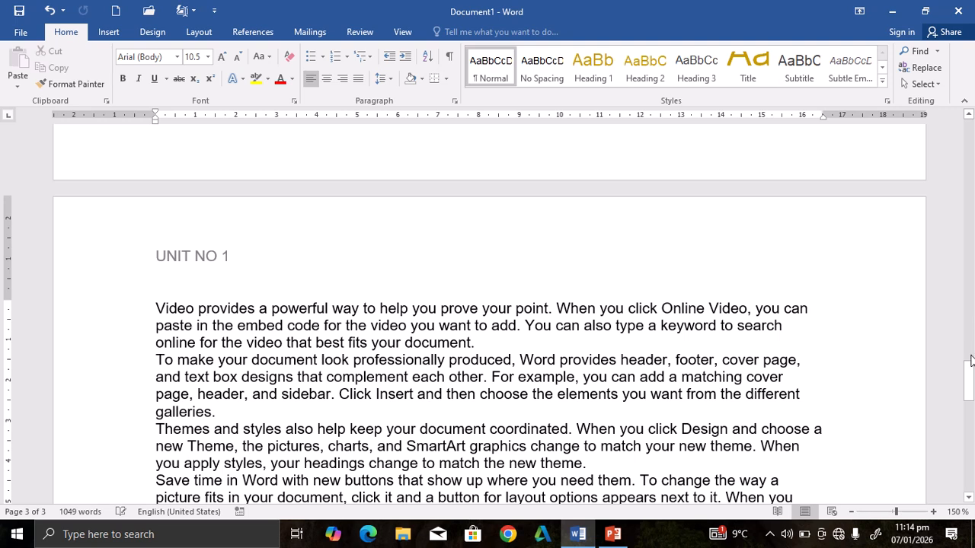
Step: Insert a Next Page section break after the last paragraph on page 3
{"action": "left_click_drag", "start_coordinate": [969, 377], "coordinate": [970, 421]}
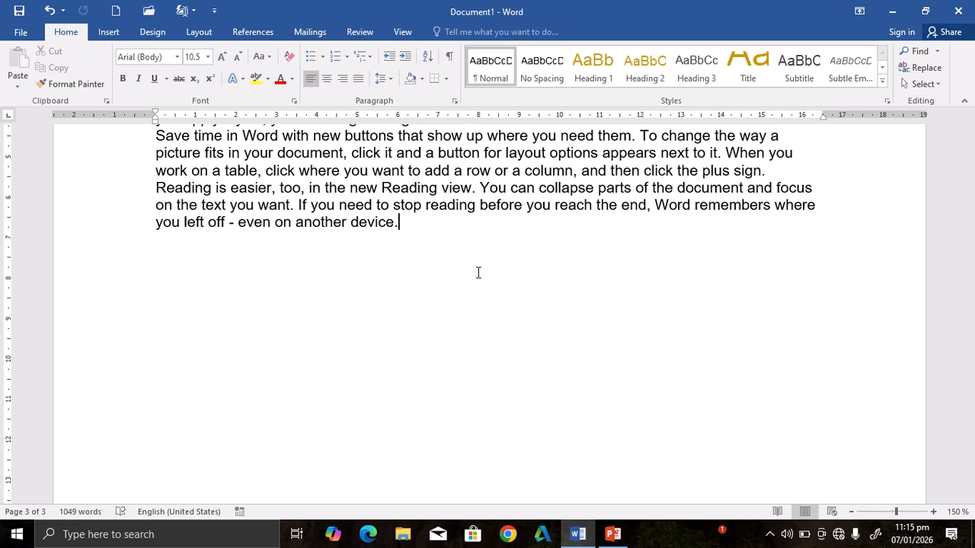
{"action": "left_click", "coordinate": [200, 37]}
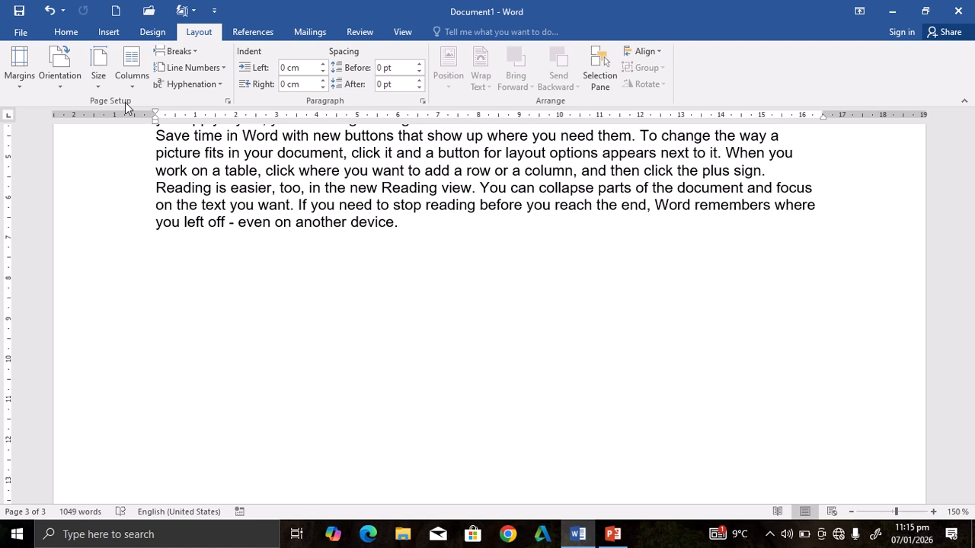
{"action": "left_click", "coordinate": [196, 50]}
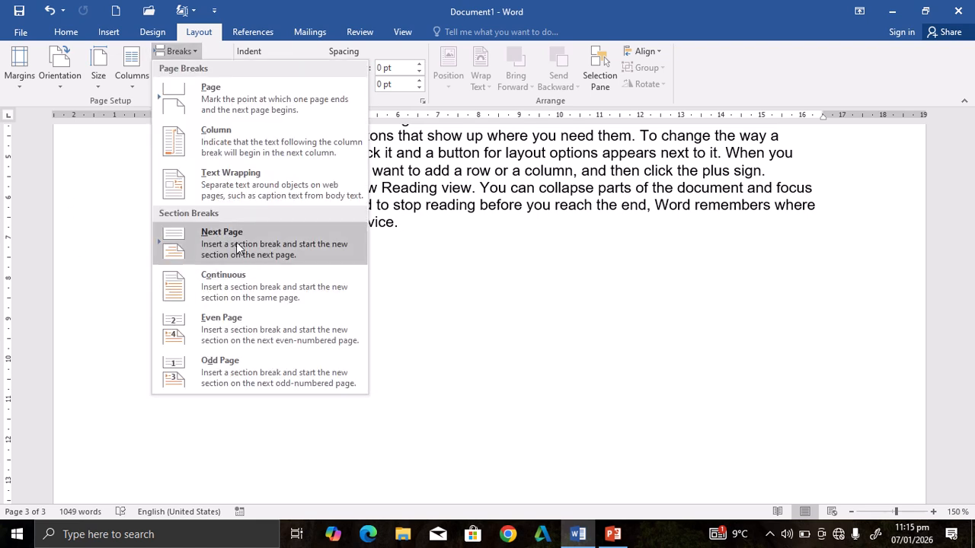
{"action": "left_click", "coordinate": [114, 245]}
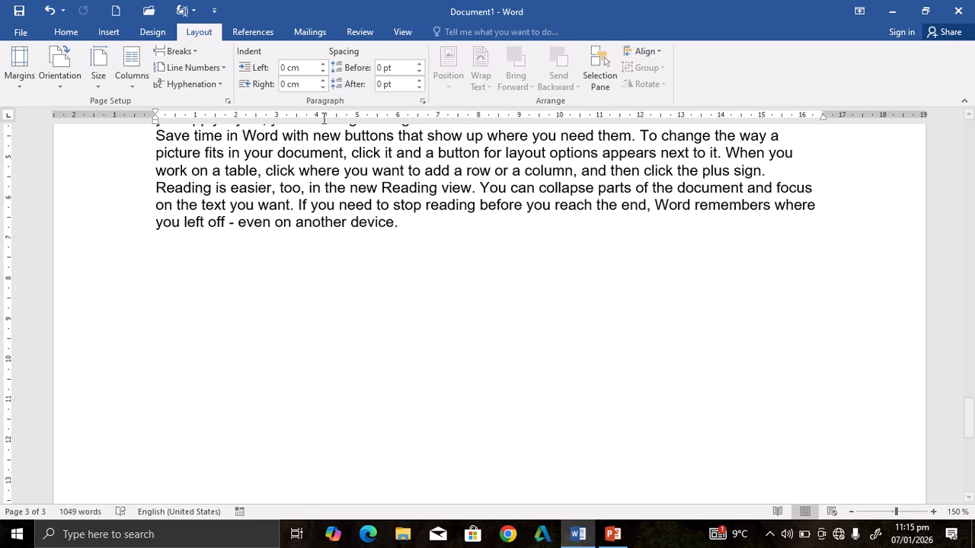
{"action": "left_click", "coordinate": [192, 53]}
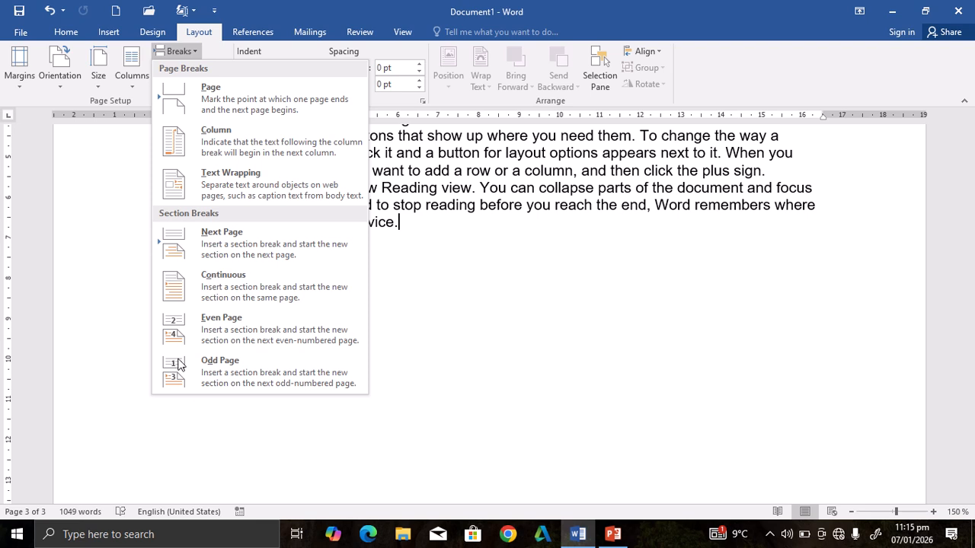
{"action": "left_click", "coordinate": [274, 238]}
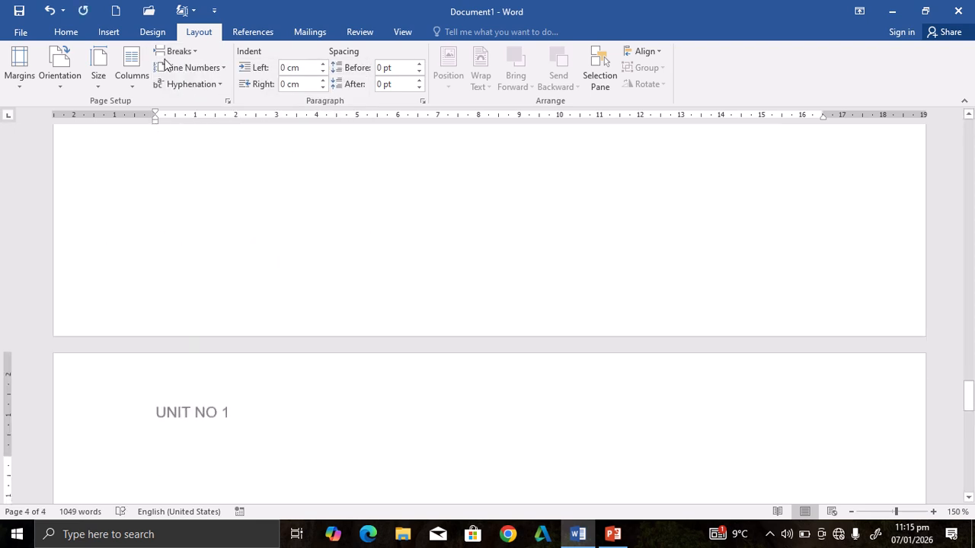
Step: Unlink the header on page 4 from the previous section, change its text to "UNIT NO 2", and close header editing
{"action": "left_click", "coordinate": [66, 32]}
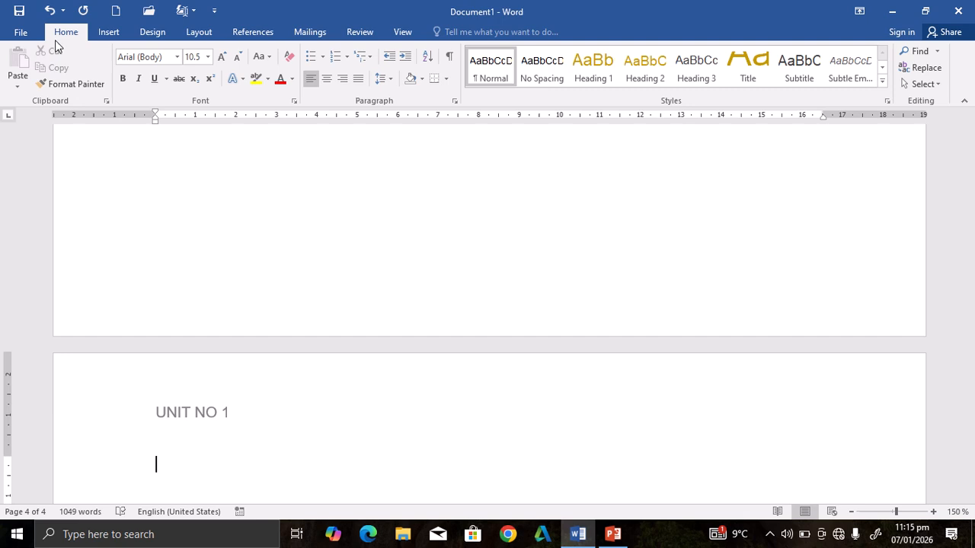
{"action": "left_click", "coordinate": [108, 35]}
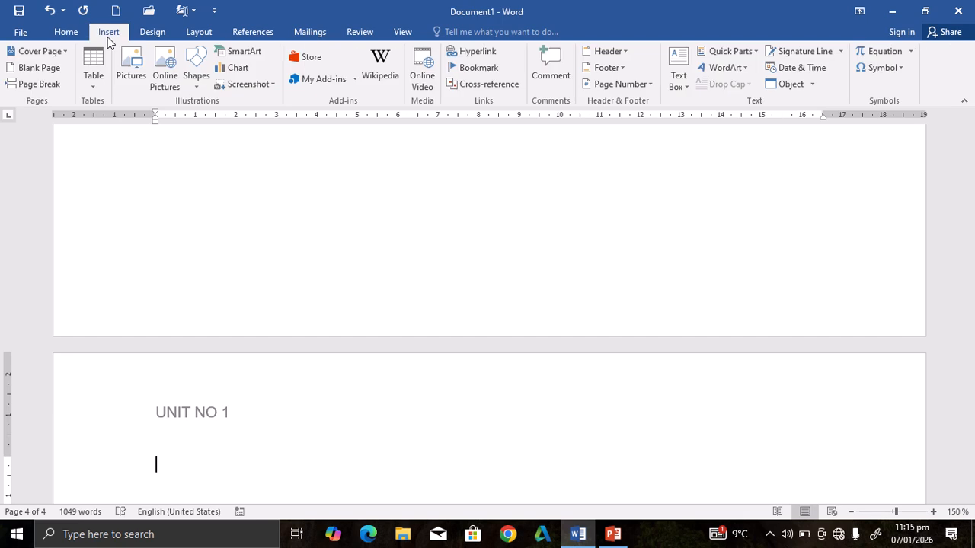
{"action": "left_click", "coordinate": [618, 52]}
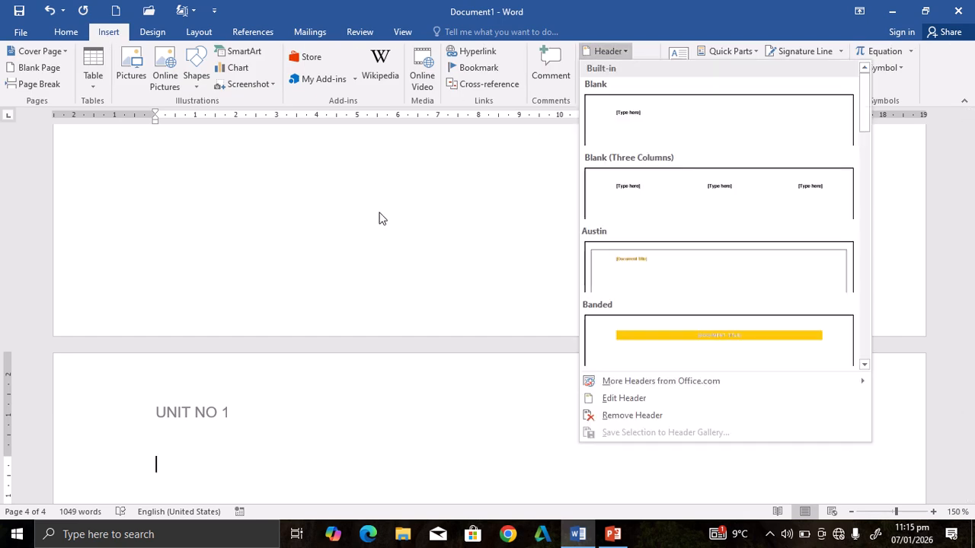
{"action": "left_click", "coordinate": [624, 395]}
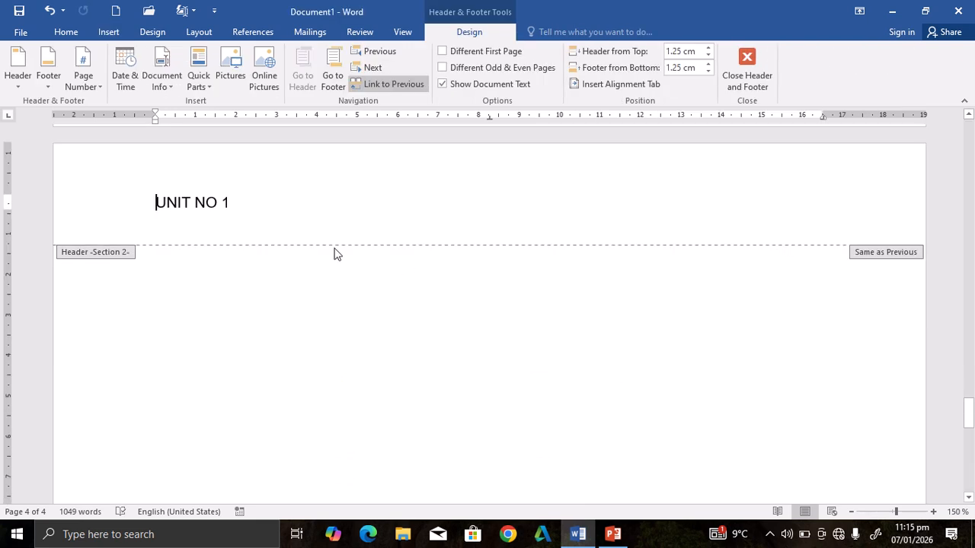
{"action": "left_click", "coordinate": [396, 82]}
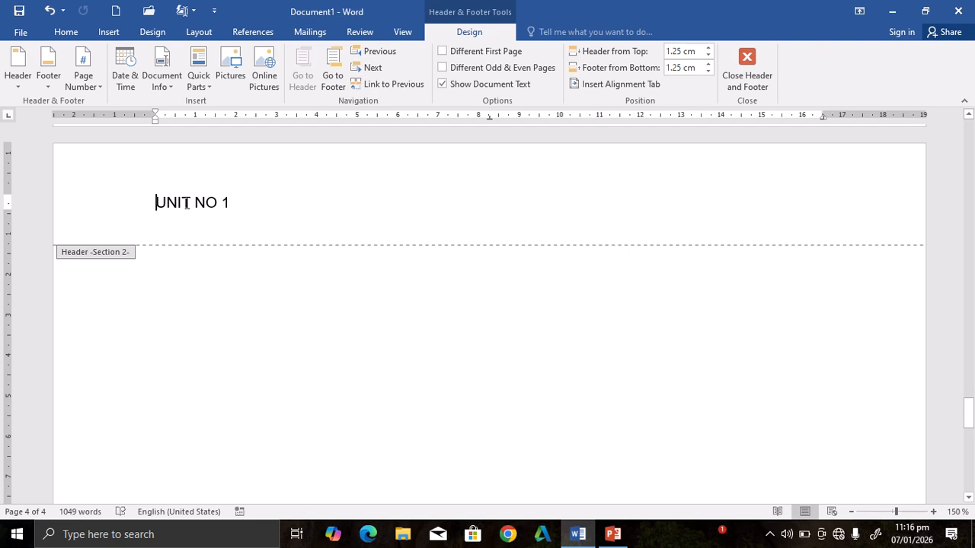
{"action": "left_click", "coordinate": [230, 203]}
{"action": "key", "text": "BackSpace"}
{"action": "type", "text": "2"}
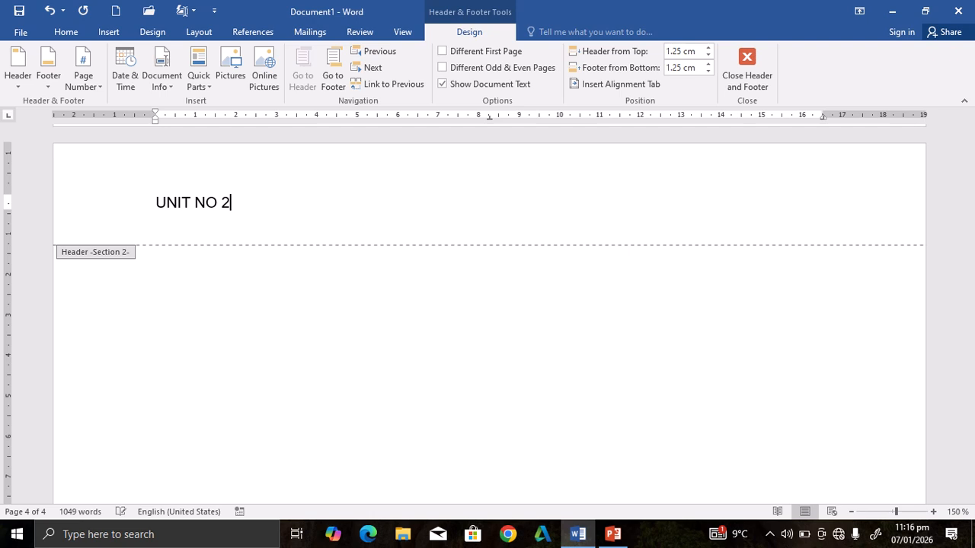
{"action": "left_click", "coordinate": [746, 72]}
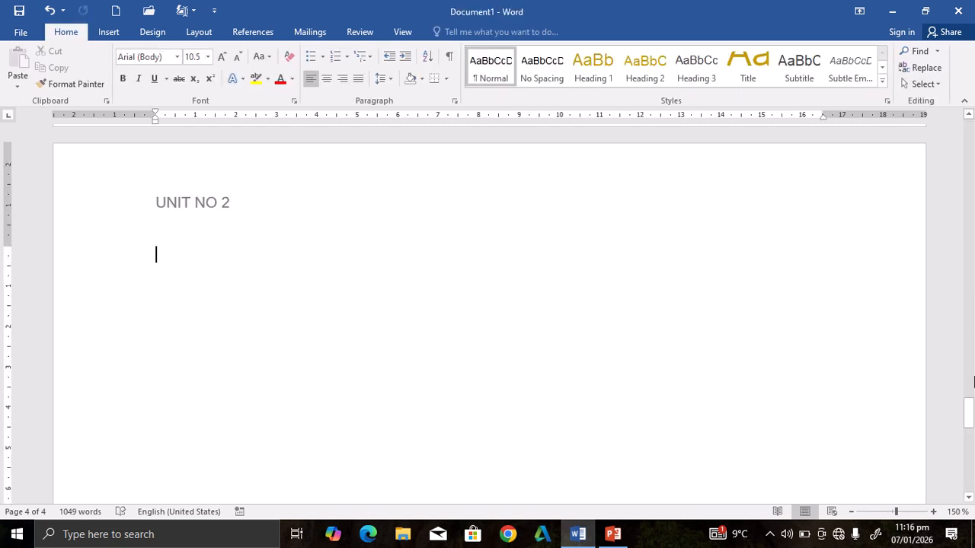
{"action": "mouse_move", "coordinate": [972, 397]}
{"action": "left_mouse_down"}
{"action": "mouse_move", "coordinate": [972, 315]}
{"action": "mouse_move", "coordinate": [971, 411]}
{"action": "left_mouse_up"}
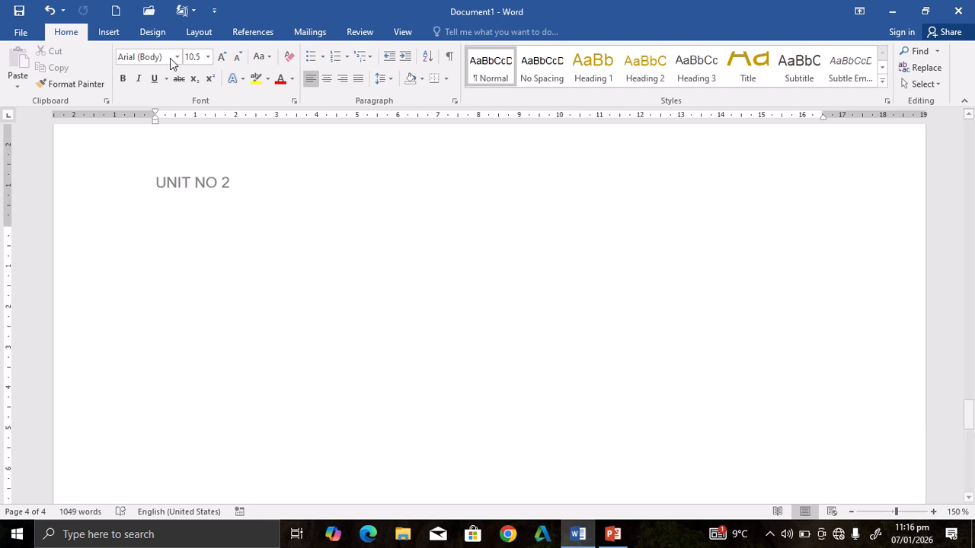
{"action": "left_click", "coordinate": [108, 33]}
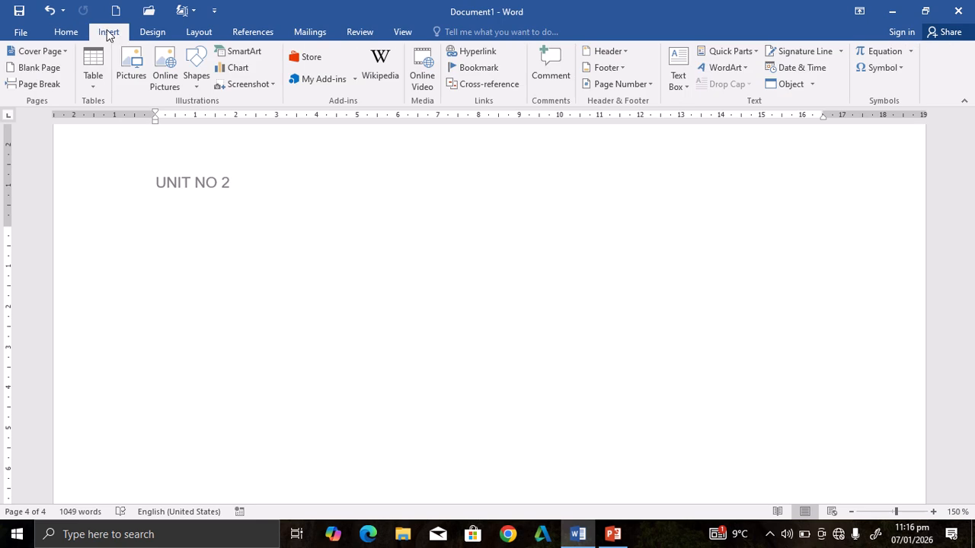
{"action": "left_click", "coordinate": [615, 67]}
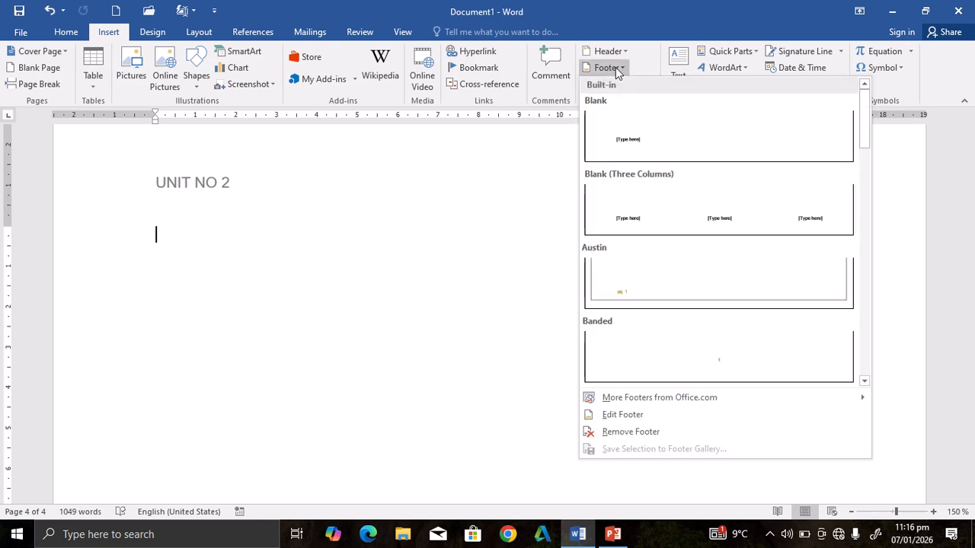
{"action": "left_click", "coordinate": [504, 238]}
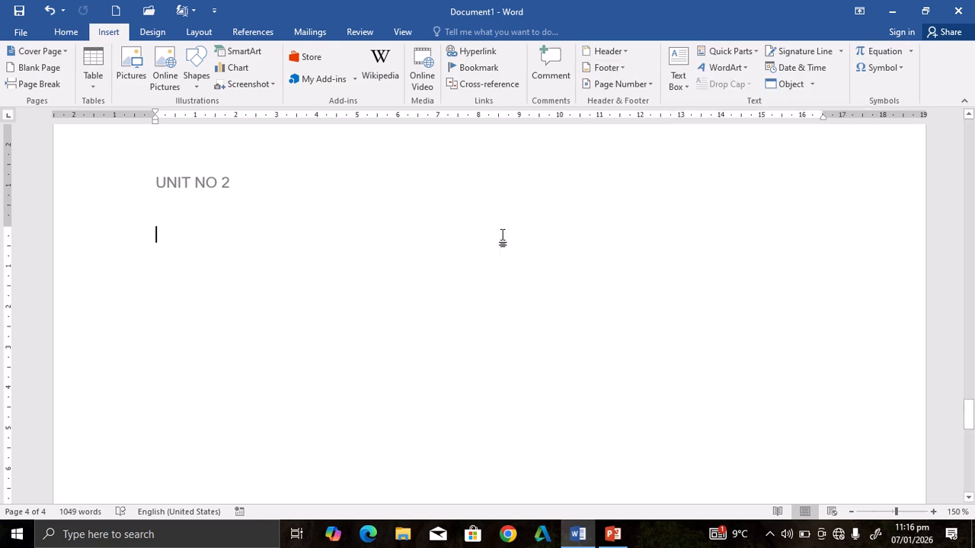
{"action": "left_click", "coordinate": [620, 85]}
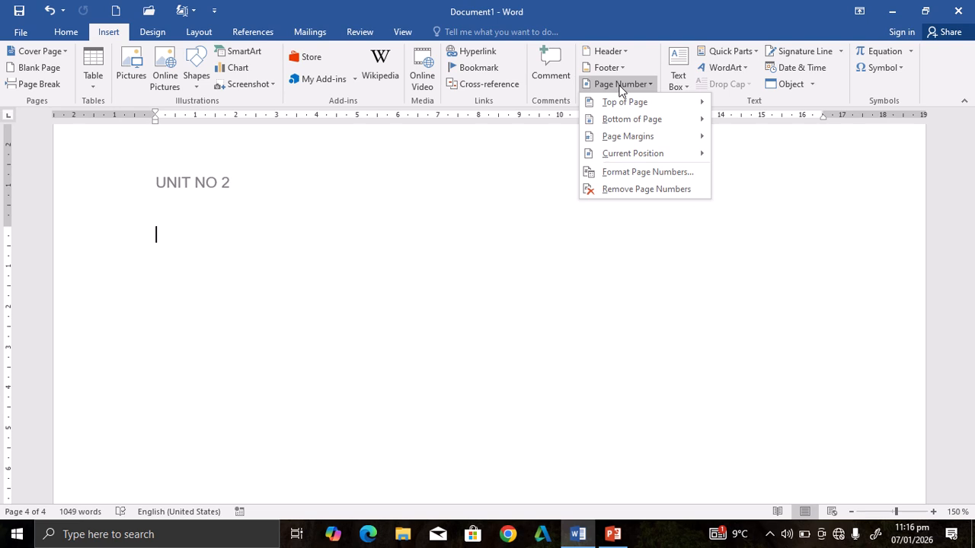
{"action": "left_click", "coordinate": [415, 268]}
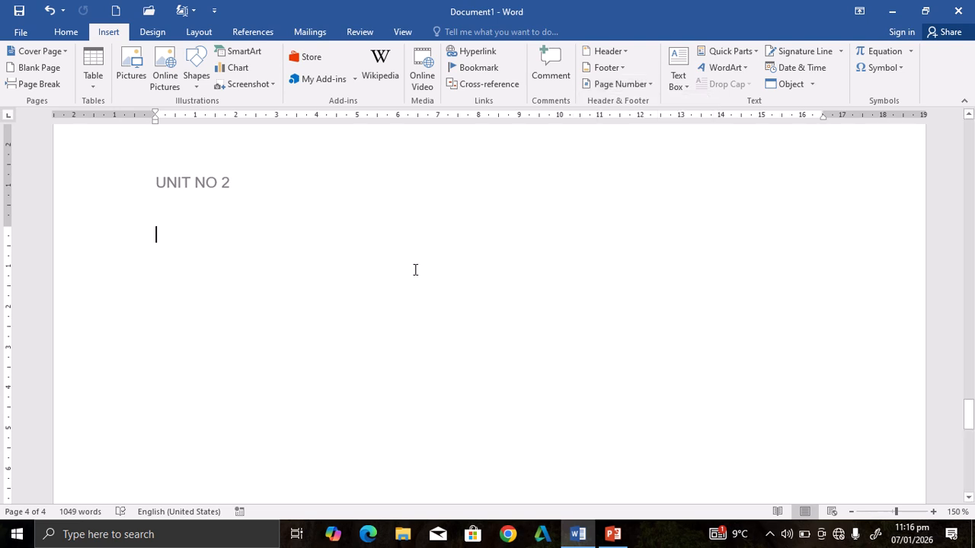
Step: Delete the entire body content of the document
{"action": "left_click_drag", "start_coordinate": [969, 418], "coordinate": [971, 148]}
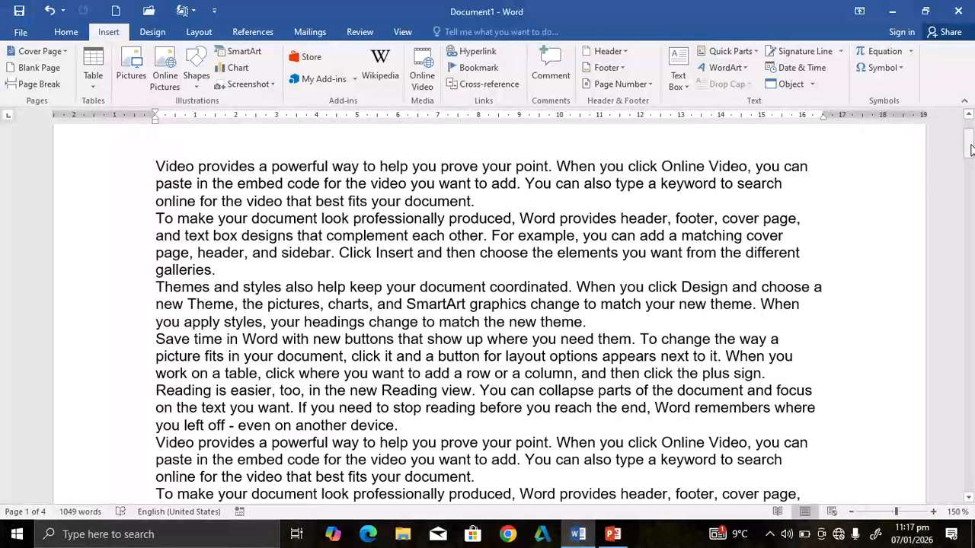
{"action": "key", "text": "ctrl+a"}
{"action": "key", "text": "Delete"}
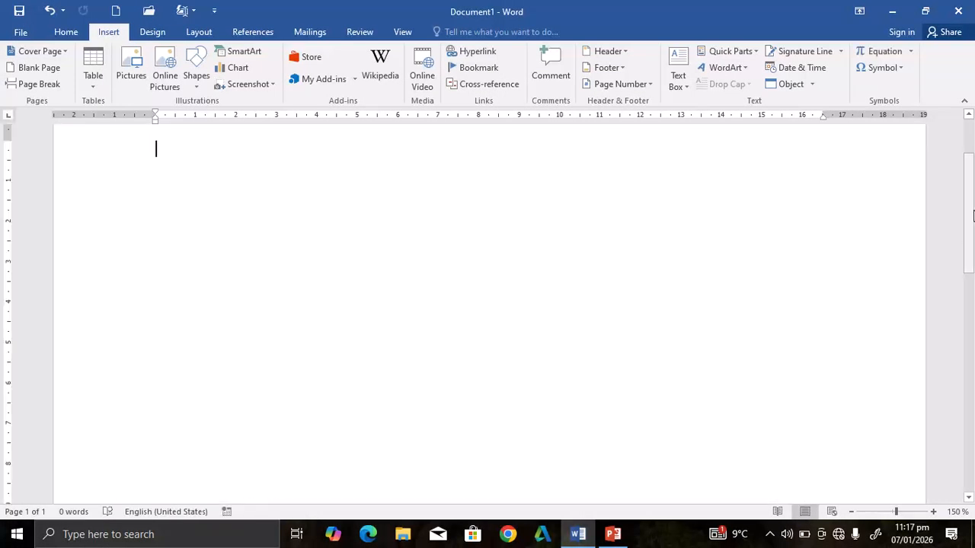
{"action": "left_click_drag", "start_coordinate": [973, 207], "coordinate": [973, 152]}
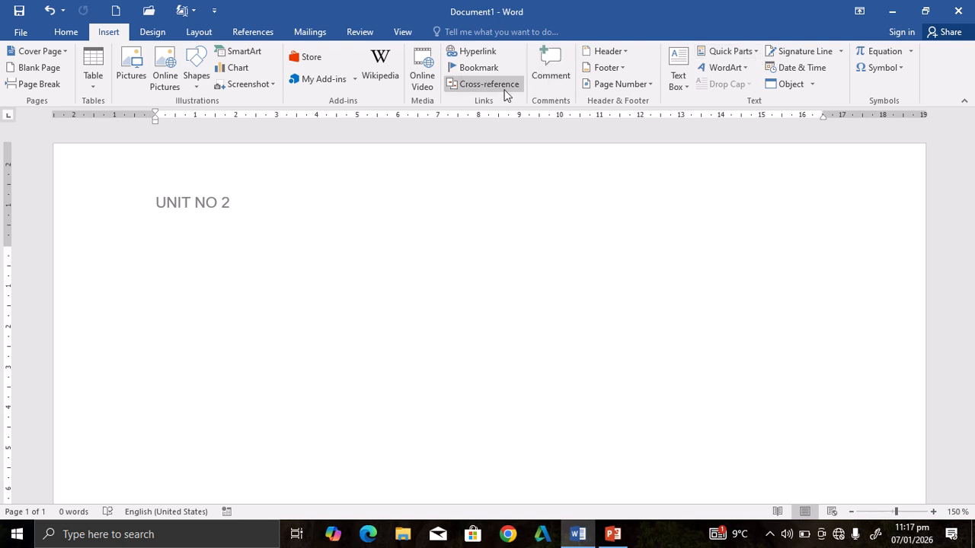
Step: Insert a centred page number at the top of the page in the Plain Number 2 style and close header editing
{"action": "left_click", "coordinate": [647, 82]}
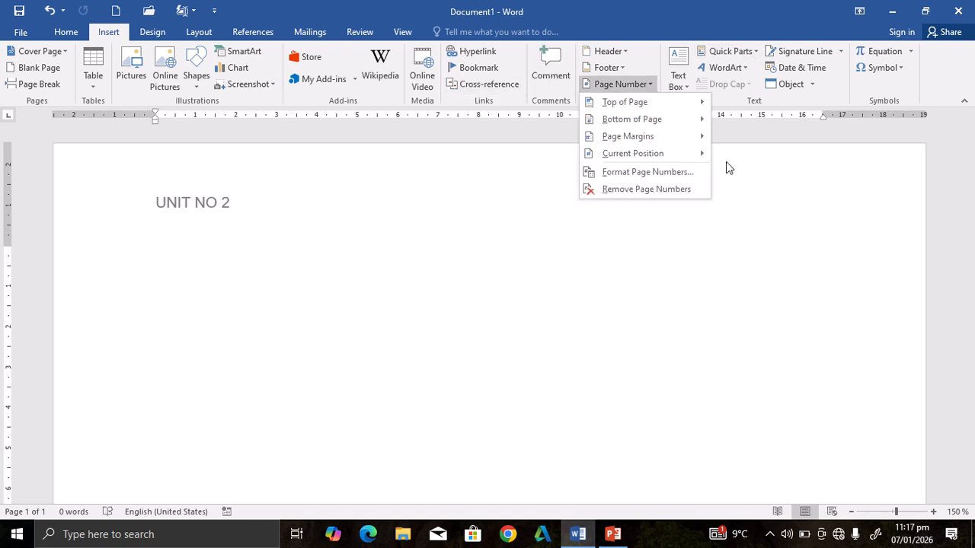
{"action": "mouse_move", "coordinate": [664, 105]}
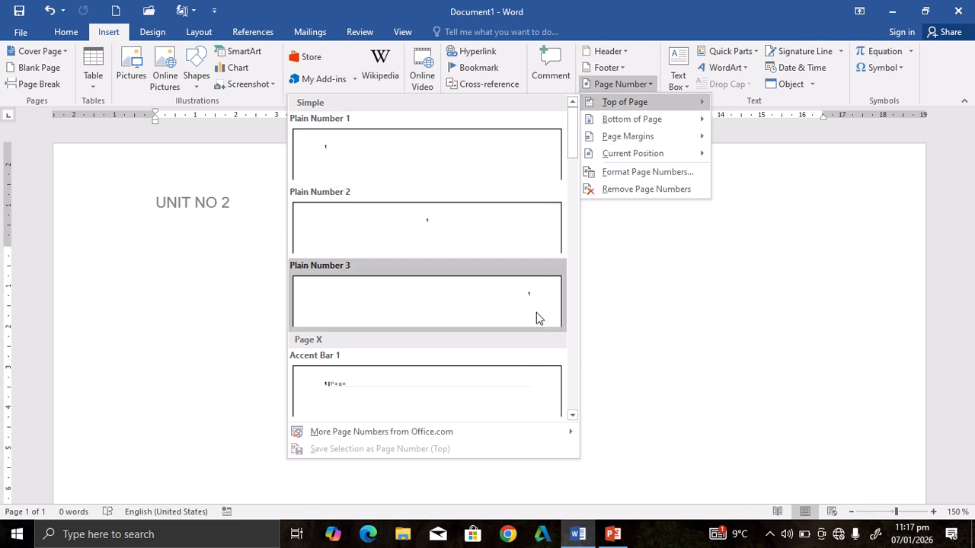
{"action": "mouse_move", "coordinate": [619, 139]}
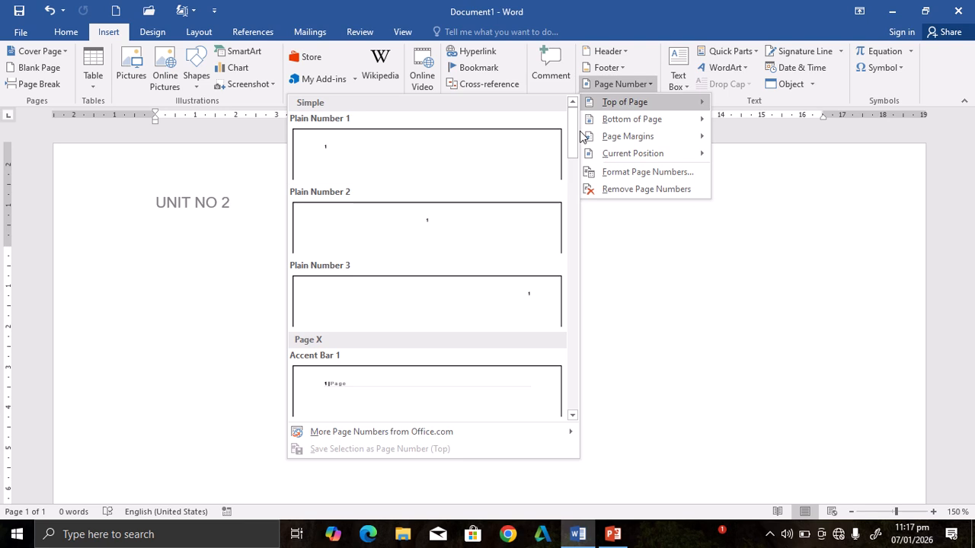
{"action": "left_click_drag", "start_coordinate": [575, 137], "coordinate": [585, 260]}
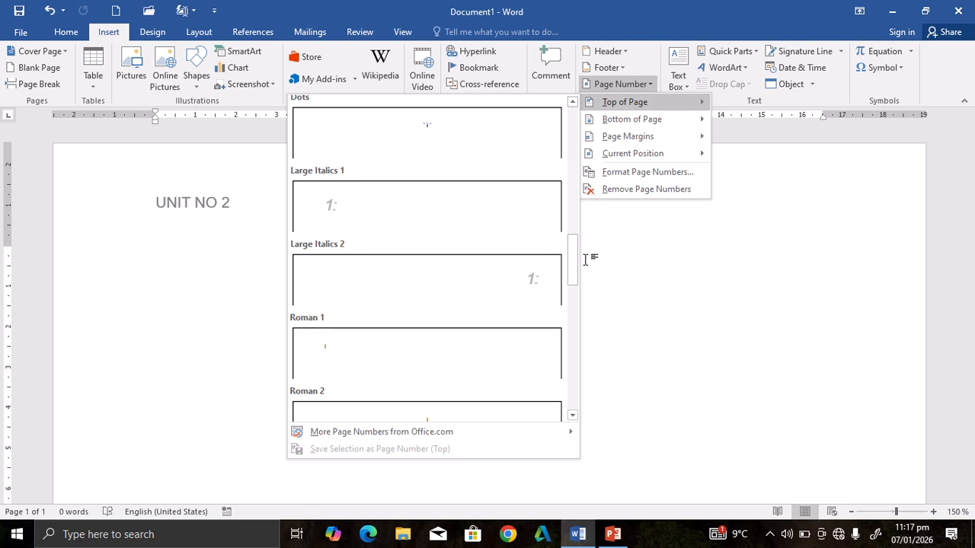
{"action": "left_click_drag", "start_coordinate": [574, 263], "coordinate": [569, 122]}
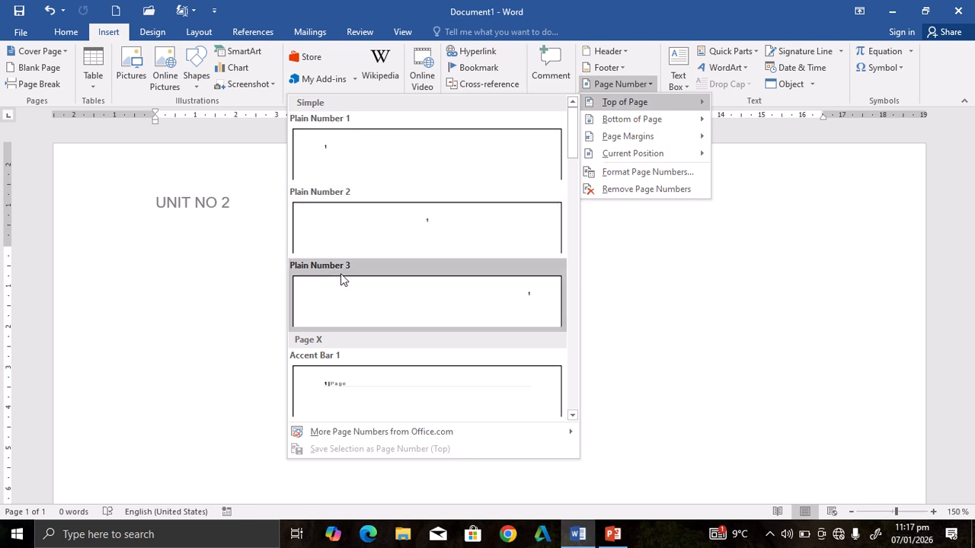
{"action": "left_click", "coordinate": [458, 231]}
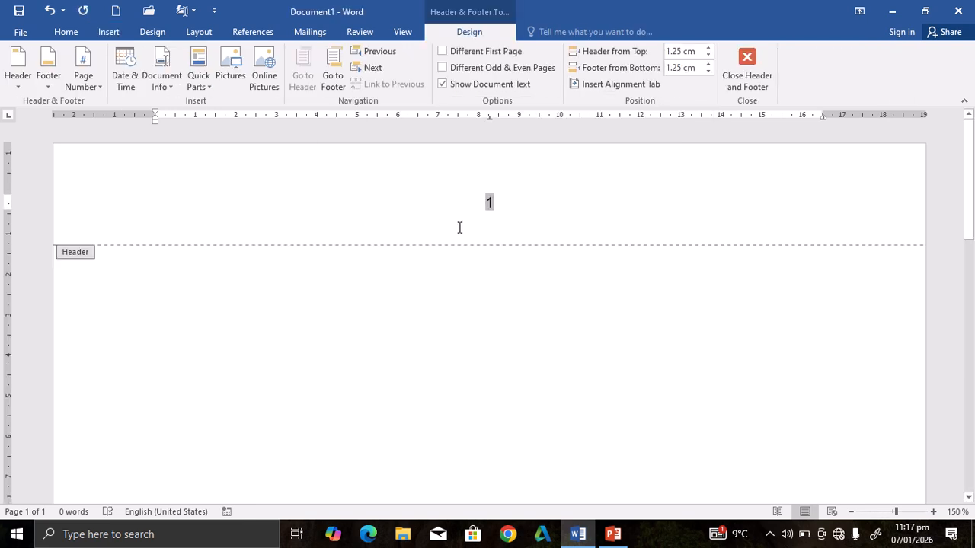
{"action": "left_click", "coordinate": [758, 80]}
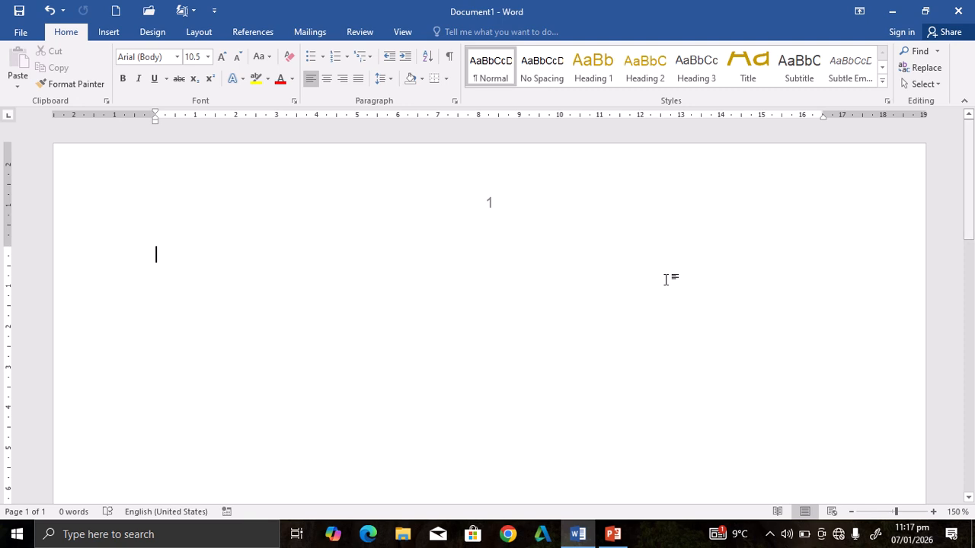
Step: Fill the blank document with sample text using =RAND(120)
{"action": "type", "text": "=RA"}
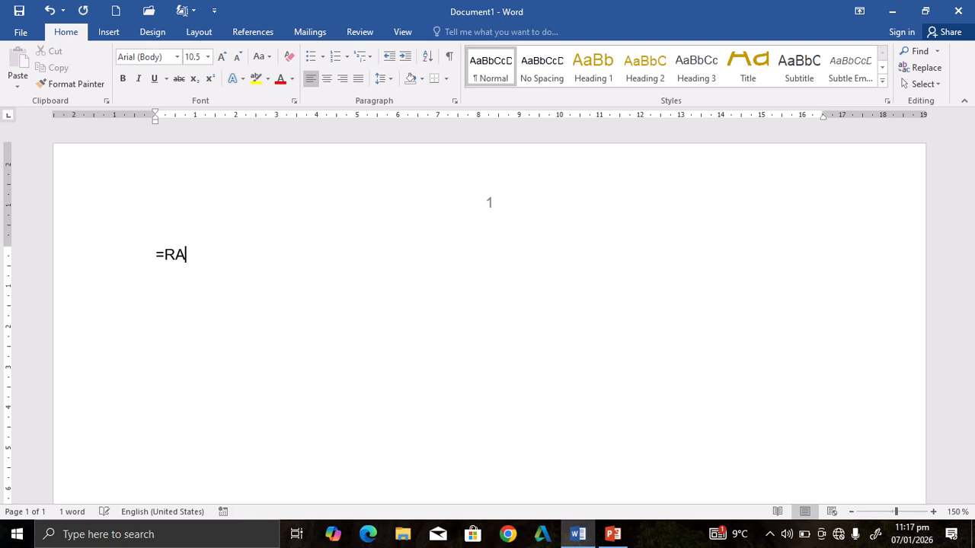
{"action": "type", "text": "ND()"}
{"action": "type", "text": "120"}
{"action": "key", "text": "Return"}
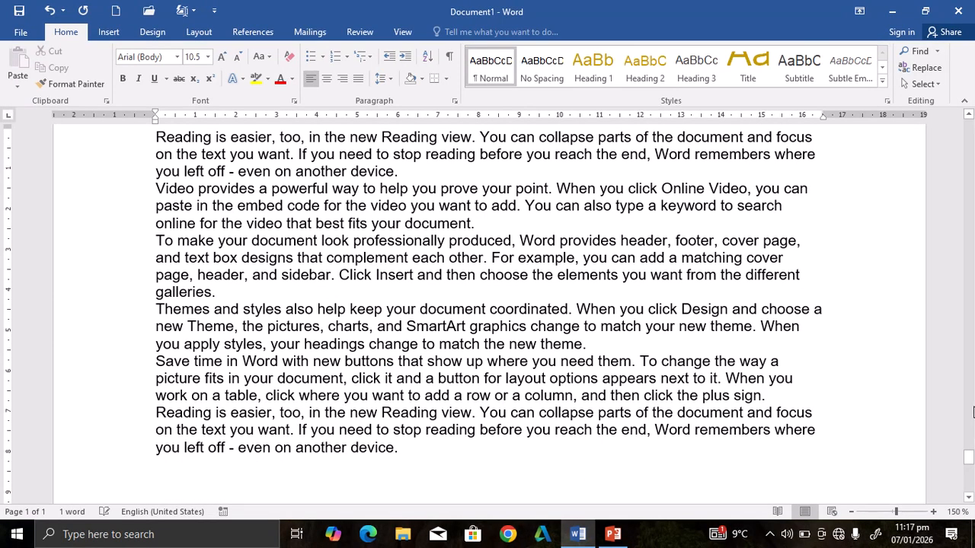
Step: Review the page number placement options and remove the page numbers from the document
{"action": "left_click_drag", "start_coordinate": [969, 462], "coordinate": [969, 447]}
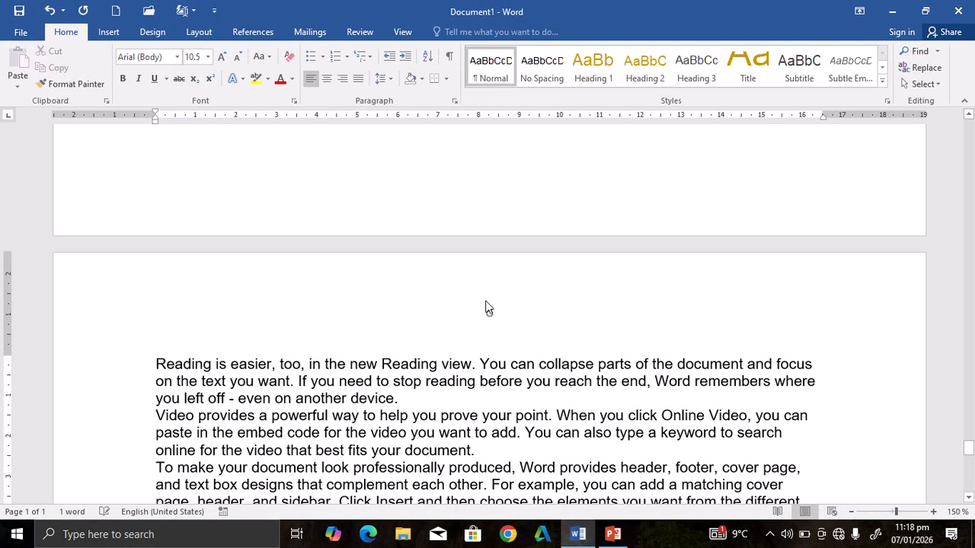
{"action": "left_click", "coordinate": [108, 31]}
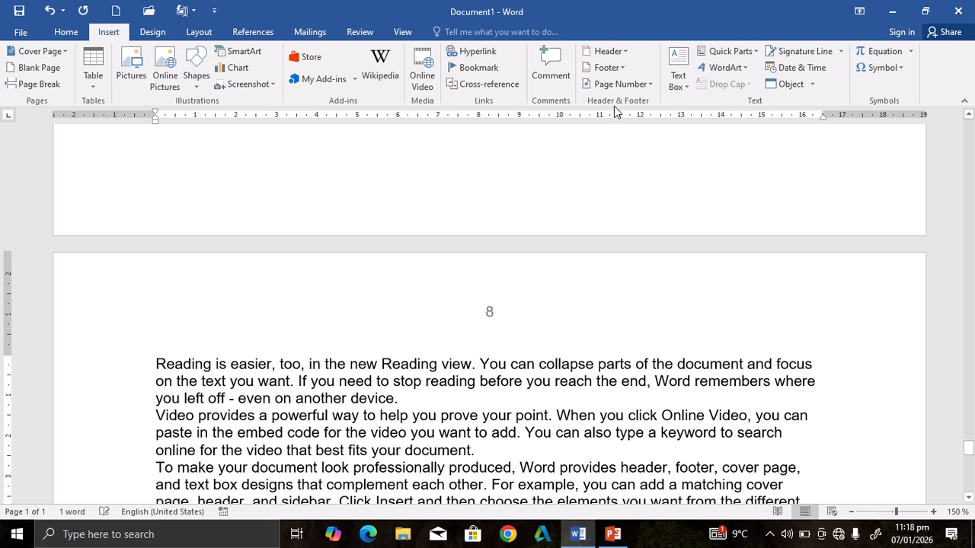
{"action": "left_click", "coordinate": [634, 86]}
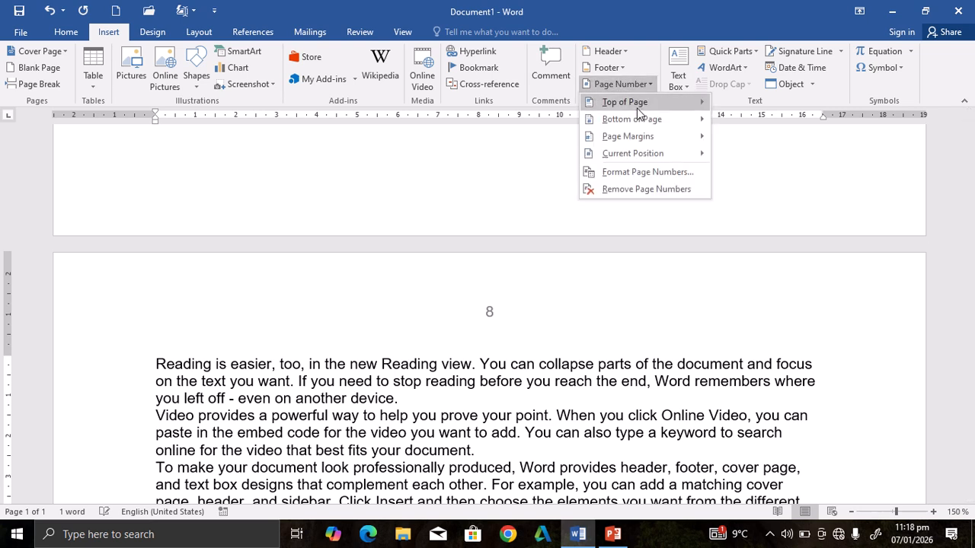
{"action": "mouse_move", "coordinate": [637, 109]}
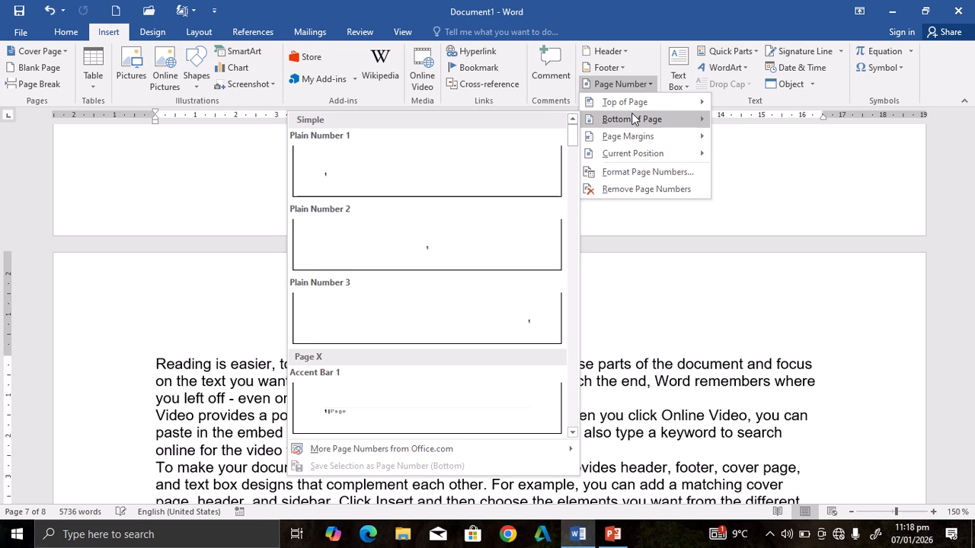
{"action": "mouse_move", "coordinate": [631, 140]}
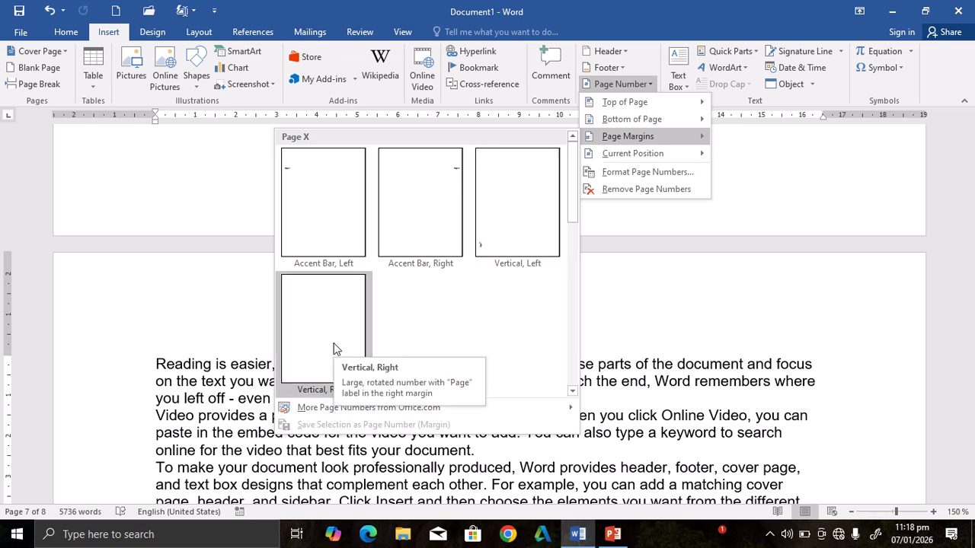
{"action": "mouse_move", "coordinate": [659, 151]}
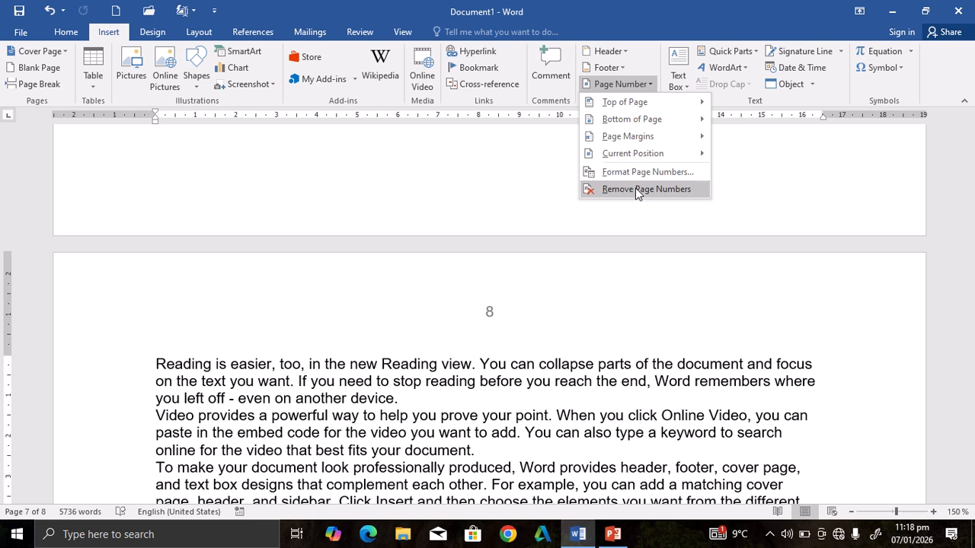
{"action": "left_click", "coordinate": [638, 190]}
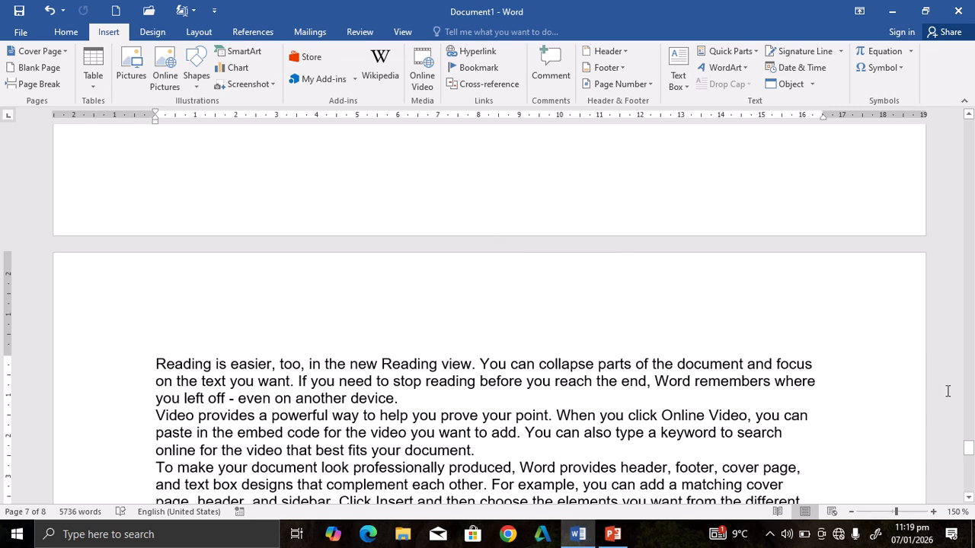
{"action": "left_click_drag", "start_coordinate": [969, 451], "coordinate": [973, 91]}
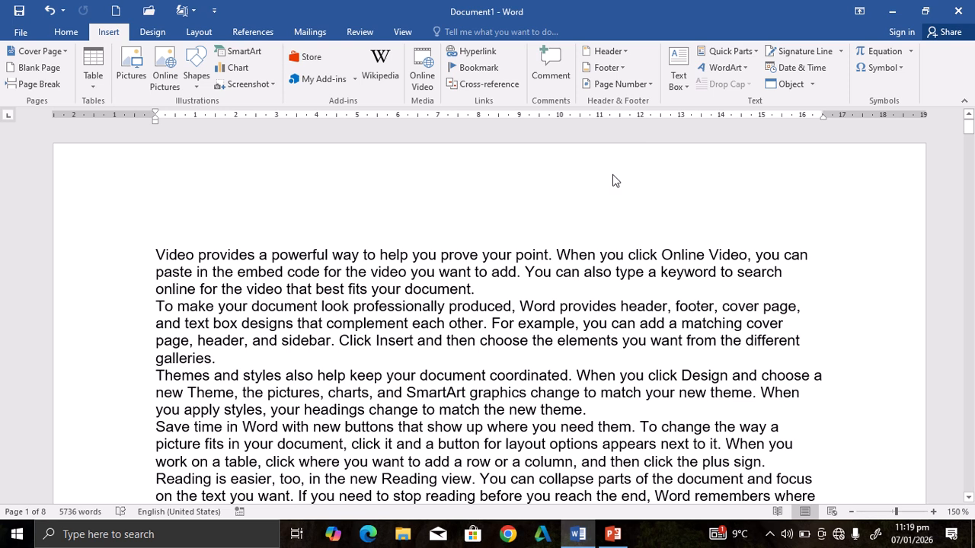
{"action": "mouse_move", "coordinate": [552, 2]}
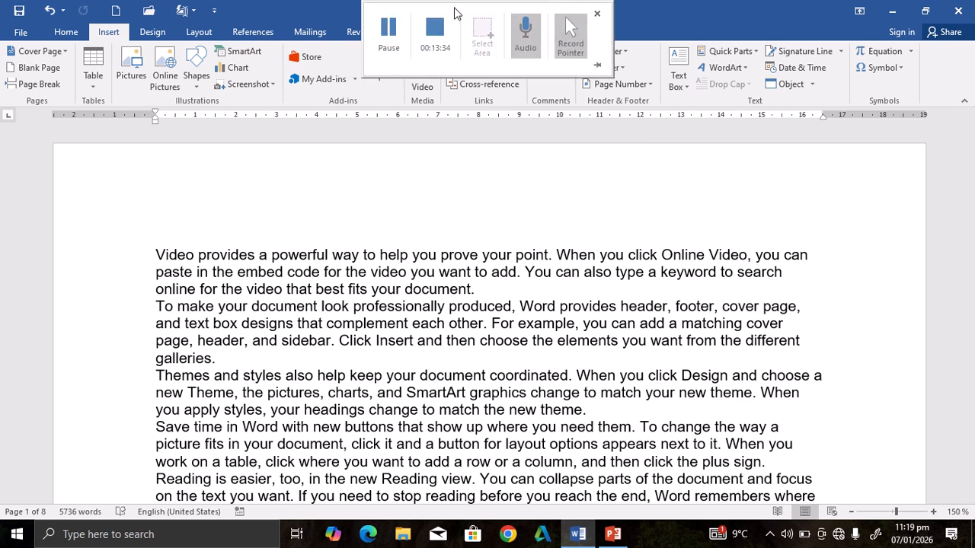